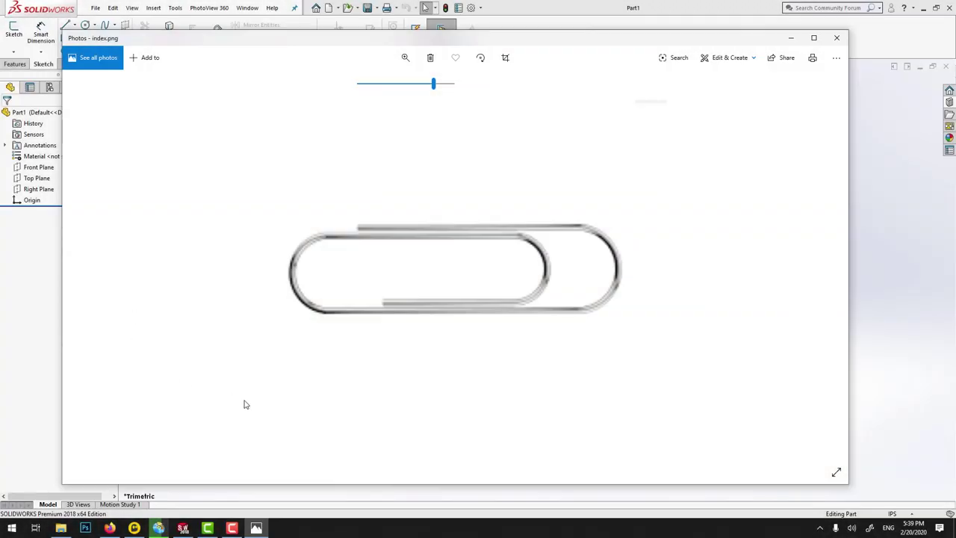
# Step: Close the reference image and start a new sketch on the Top Plane
pyautogui.click(836, 37)
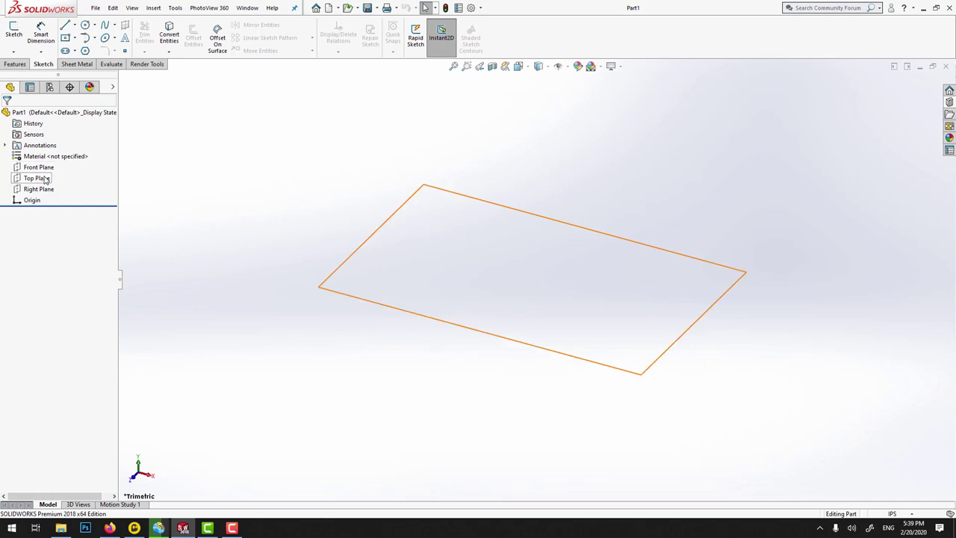
pyautogui.click(45, 179)
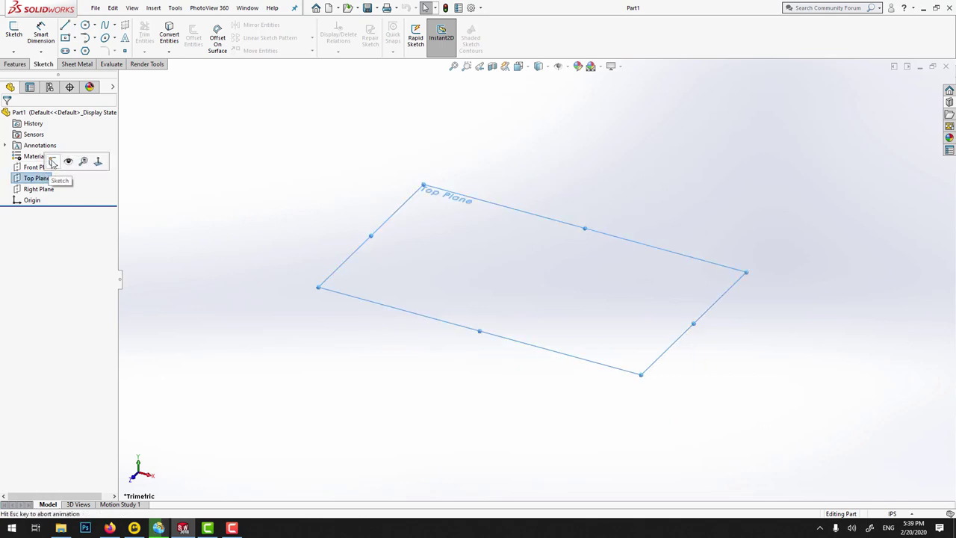
pyautogui.click(53, 162)
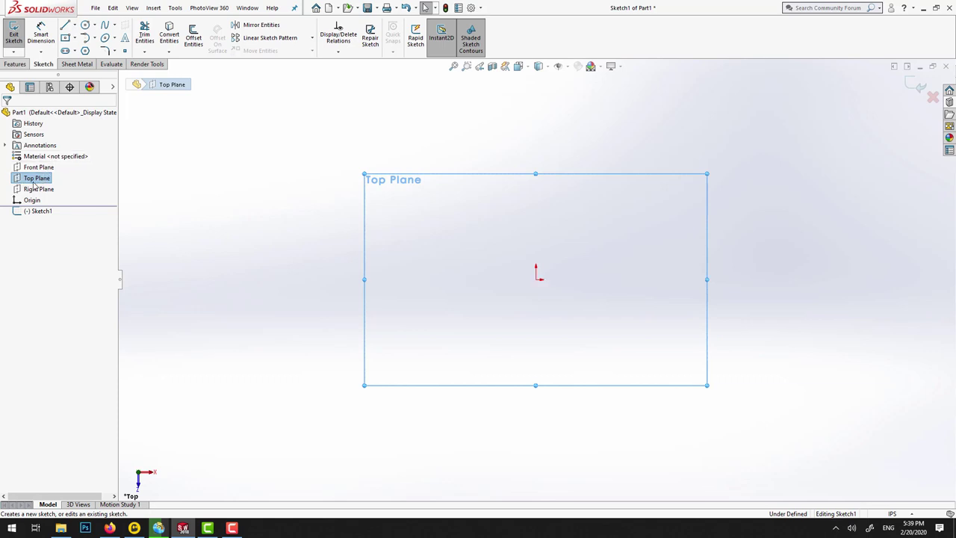
# Step: Browse the Insert and Tools > Sketch Tools menus for the picture command
pyautogui.click(152, 7)
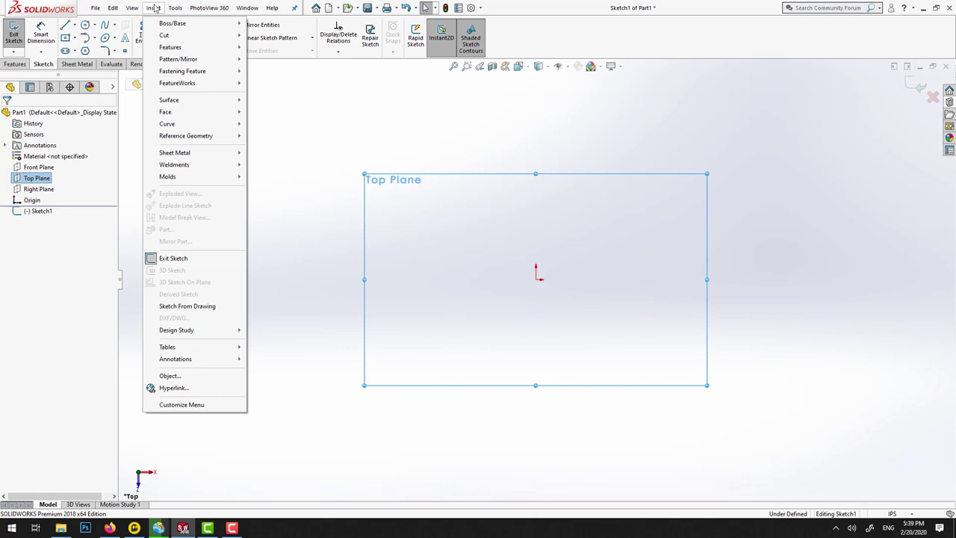
pyautogui.click(155, 7)
pyautogui.click(177, 7)
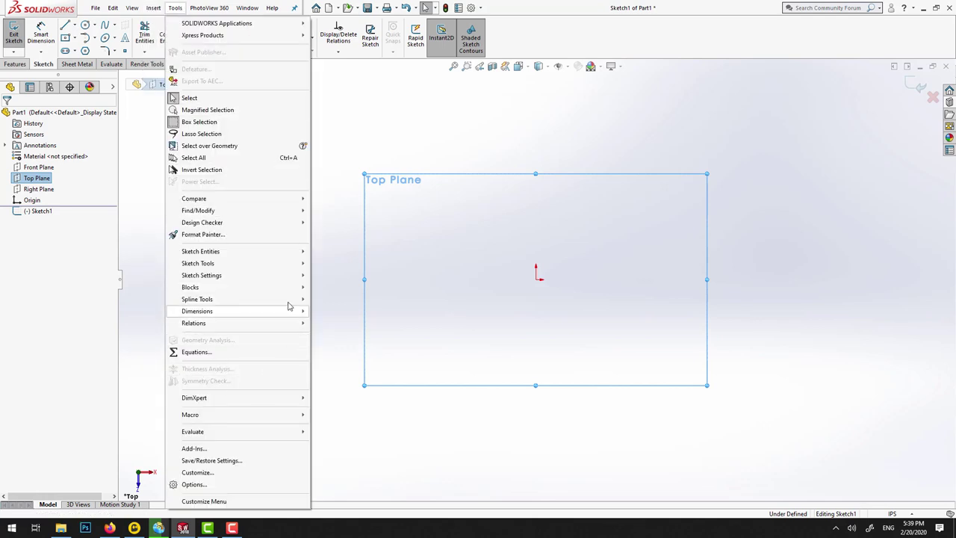
pyautogui.moveTo(293, 265)
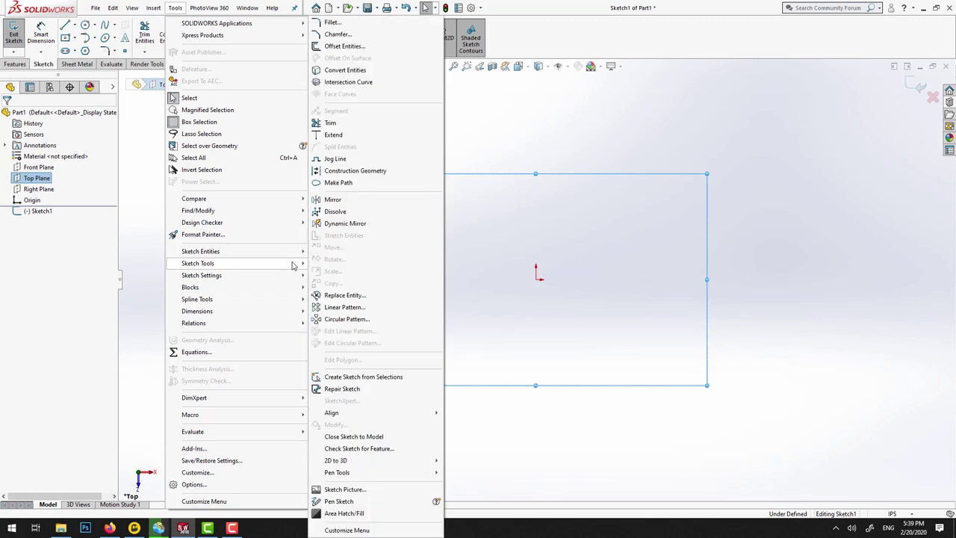
# Step: Insert index.png from the Desktop as Sketch Picture1 at the origin and zoom in
pyautogui.click(367, 490)
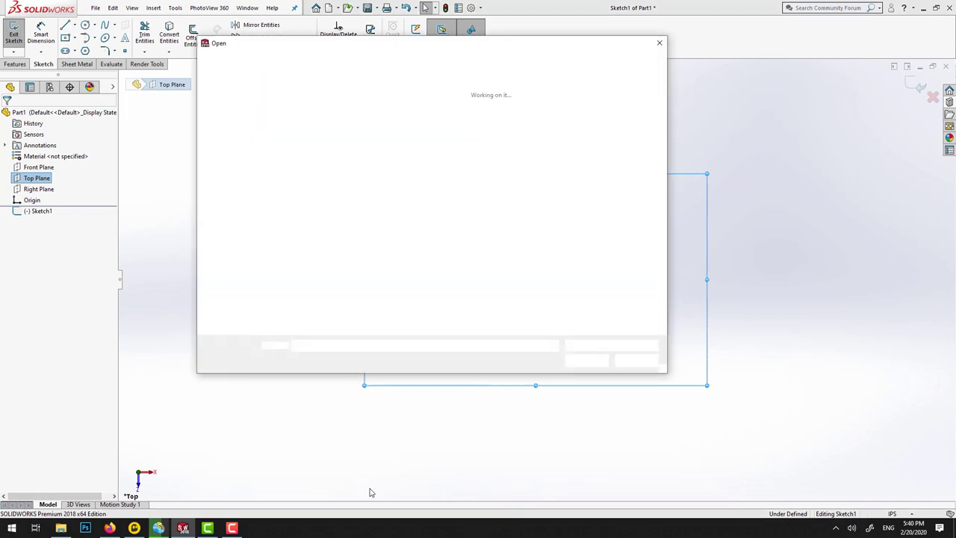
pyautogui.click(635, 177)
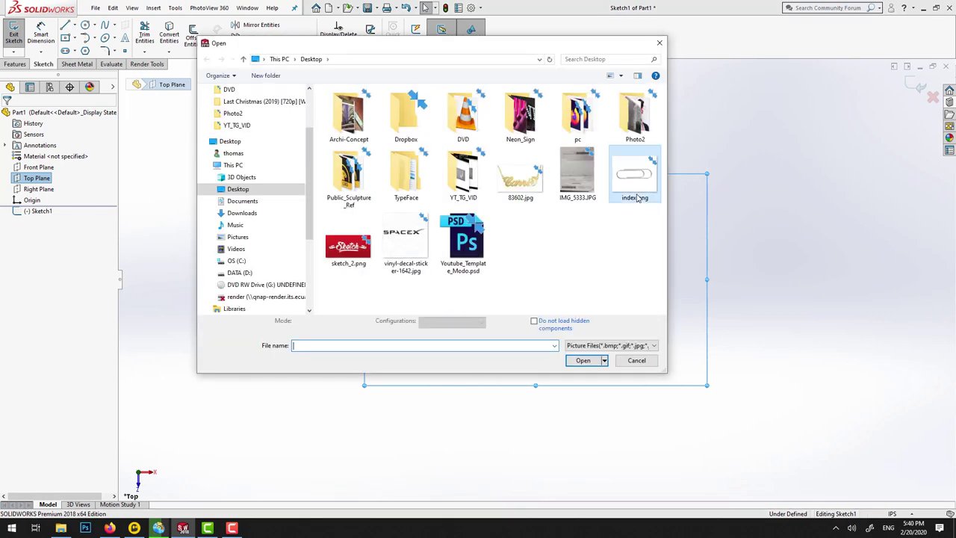
pyautogui.click(583, 355)
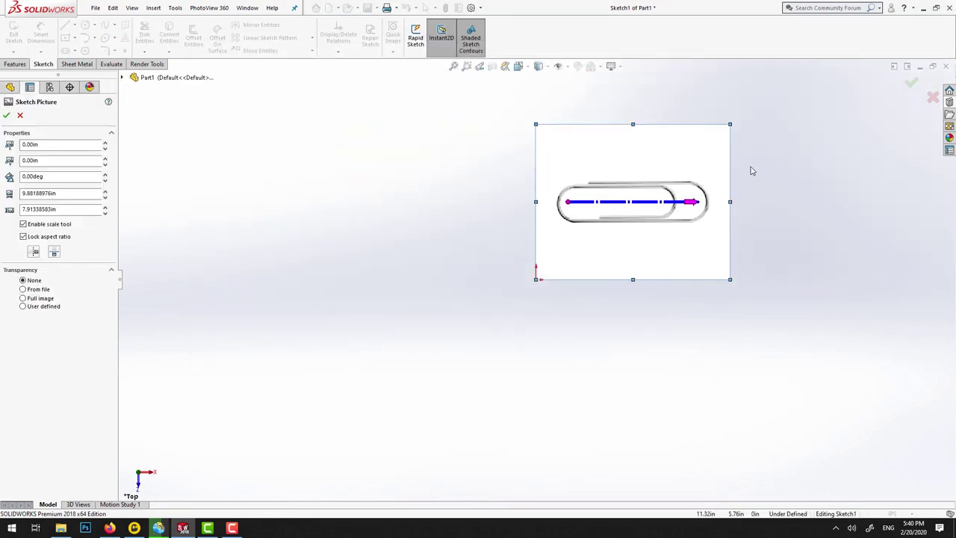
pyautogui.press('f')
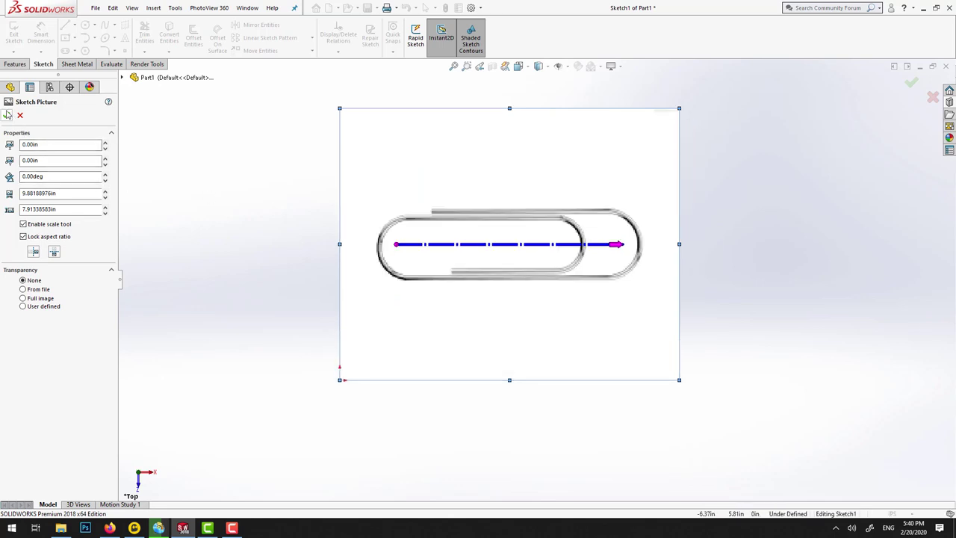
pyautogui.click(6, 115)
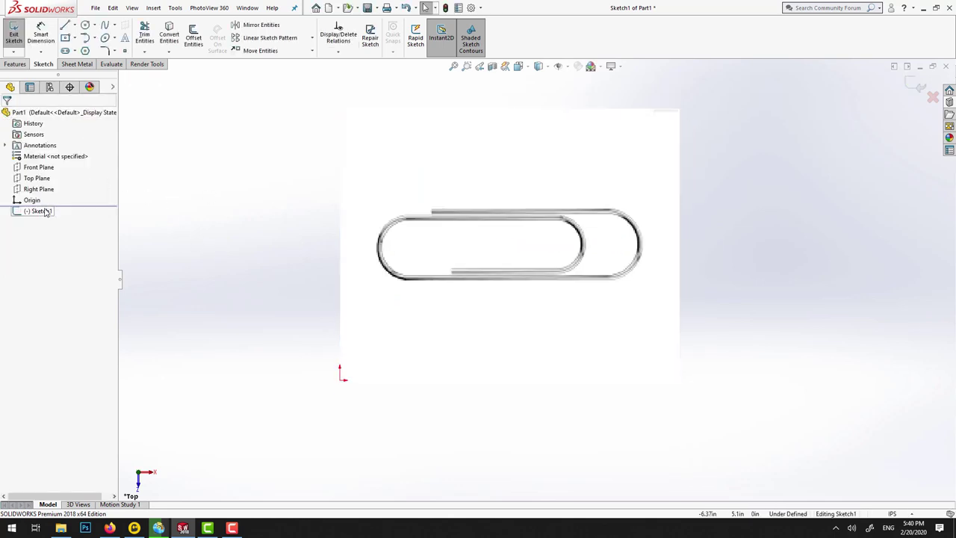
pyautogui.scroll(1, 590, 224)
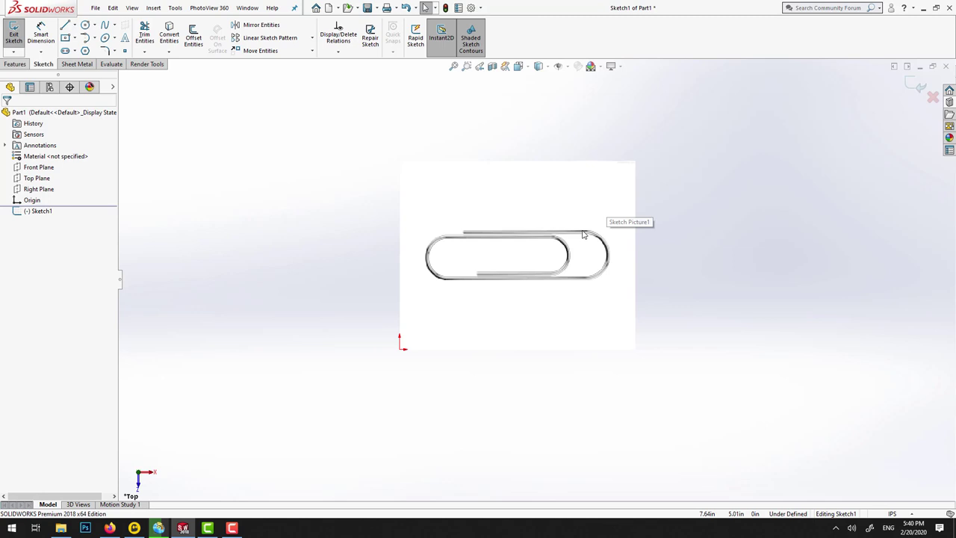
pyautogui.scroll(-3, 590, 232)
pyautogui.scroll(1, 523, 263)
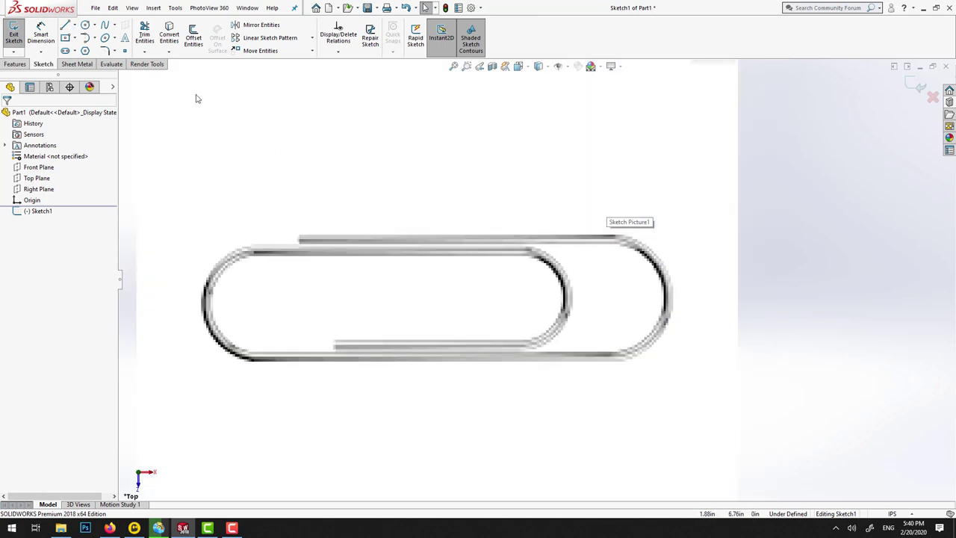
# Step: Trace the clip's wire with seven connected horizontal and vertical lines forming nested open rectangles
pyautogui.click(65, 24)
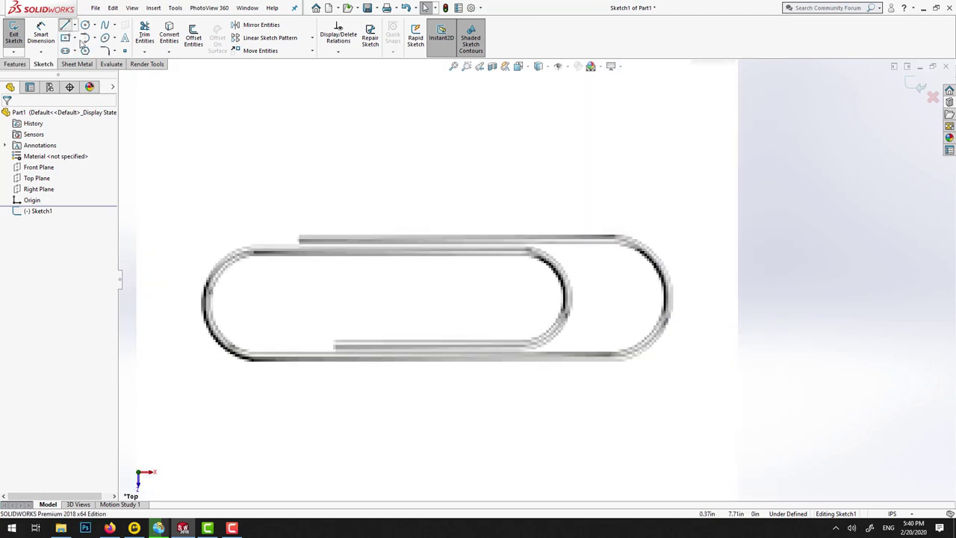
pyautogui.click(300, 241)
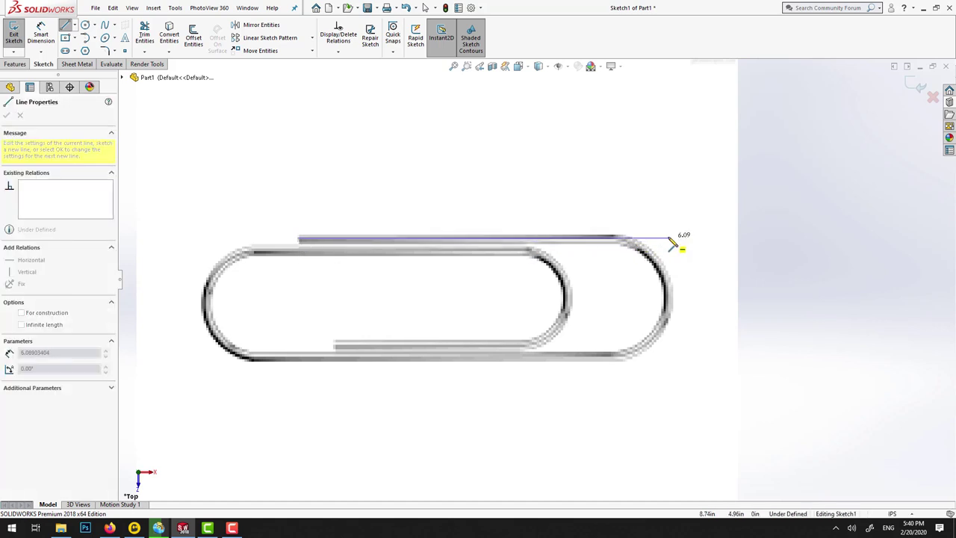
pyautogui.click(668, 238)
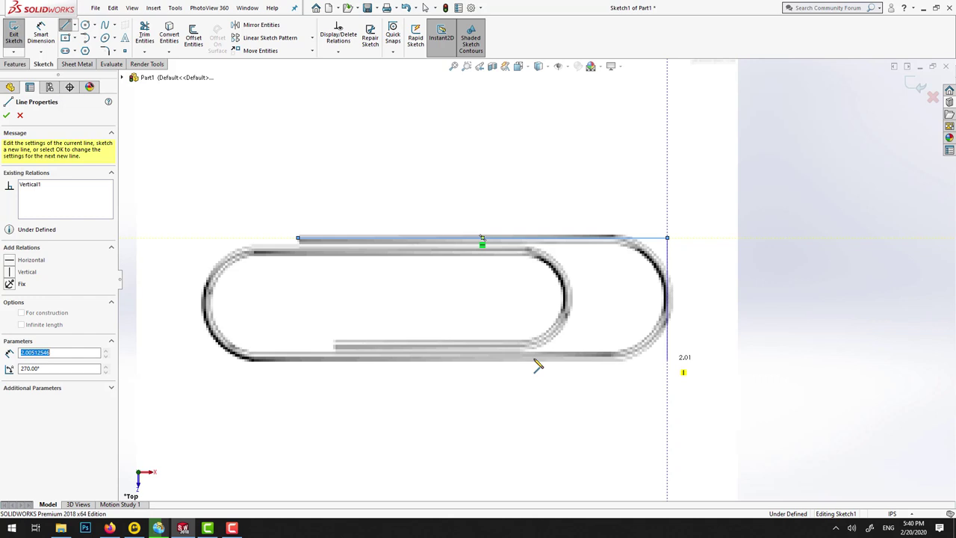
pyautogui.click(667, 359)
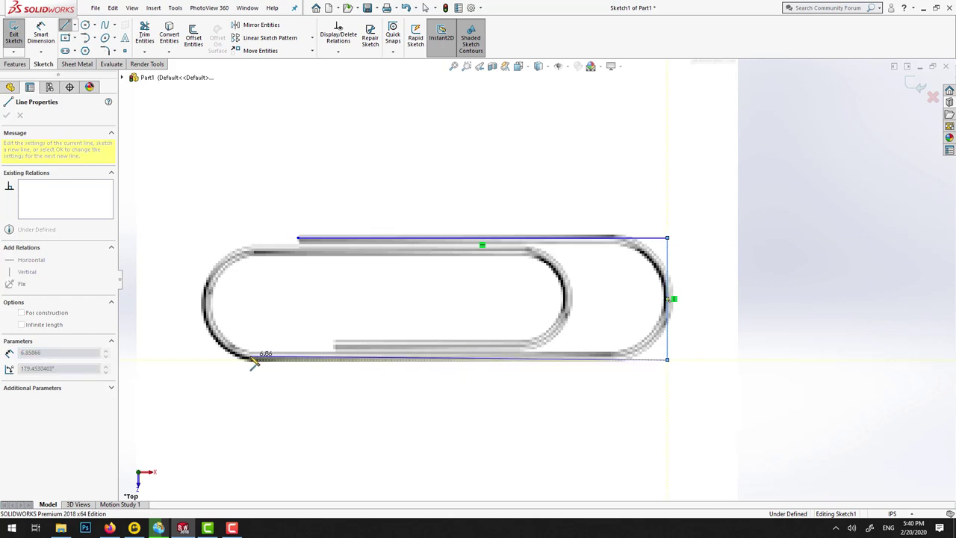
pyautogui.click(251, 359)
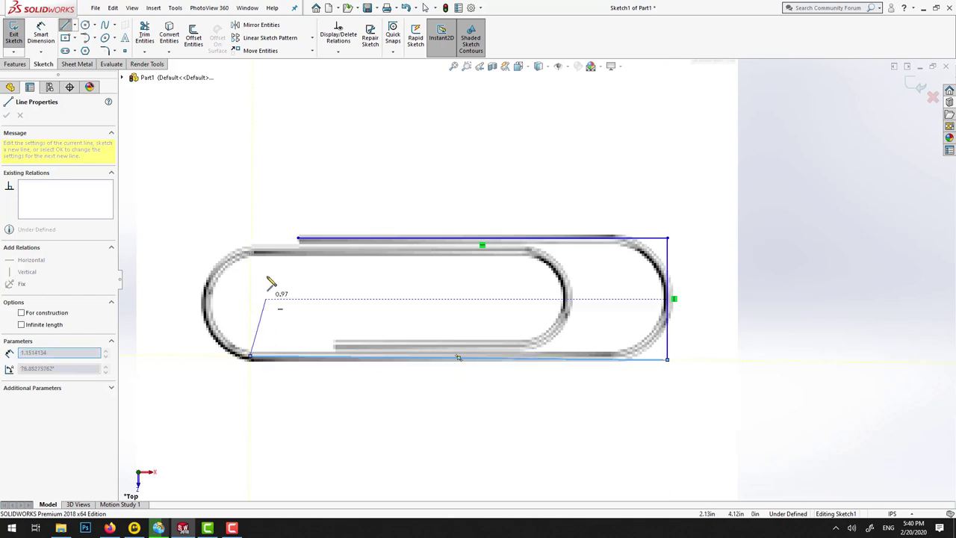
pyautogui.click(250, 253)
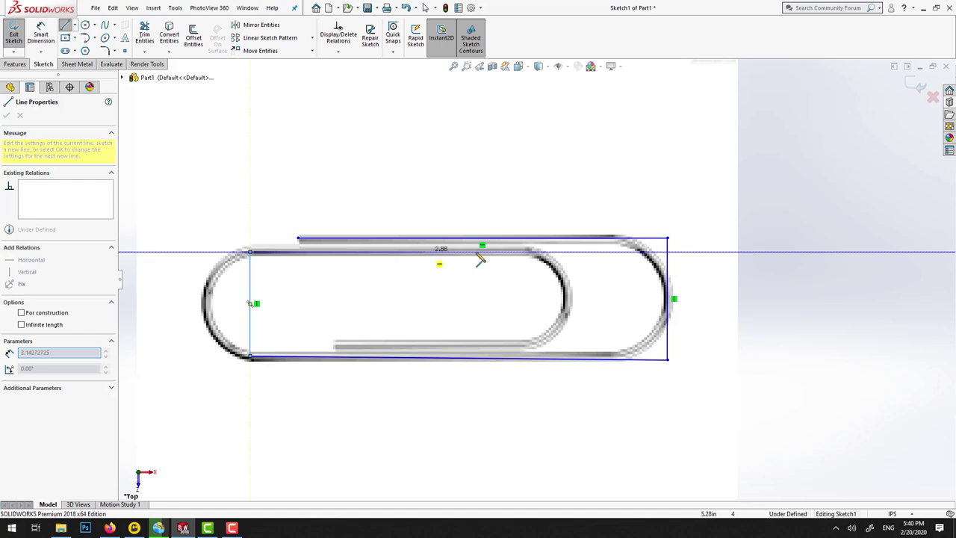
pyautogui.click(567, 252)
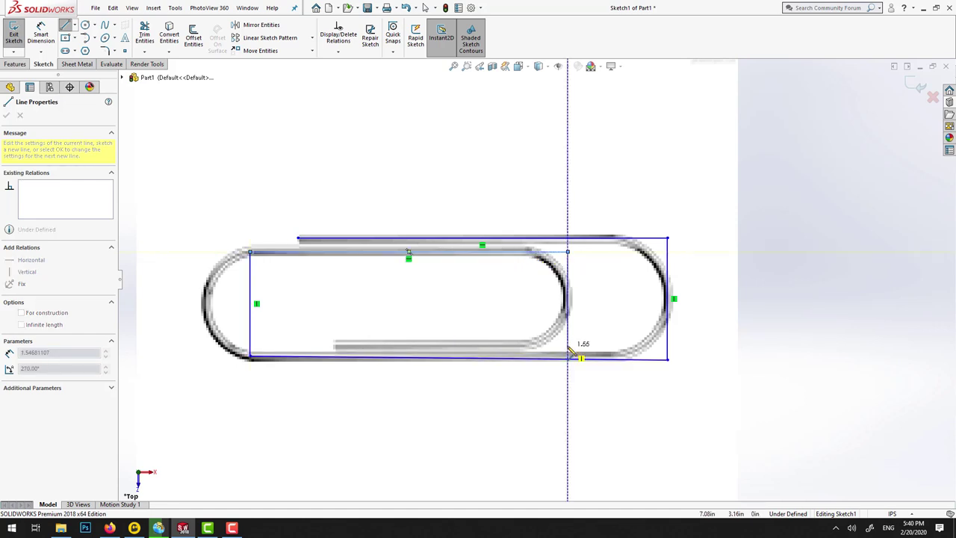
pyautogui.click(567, 345)
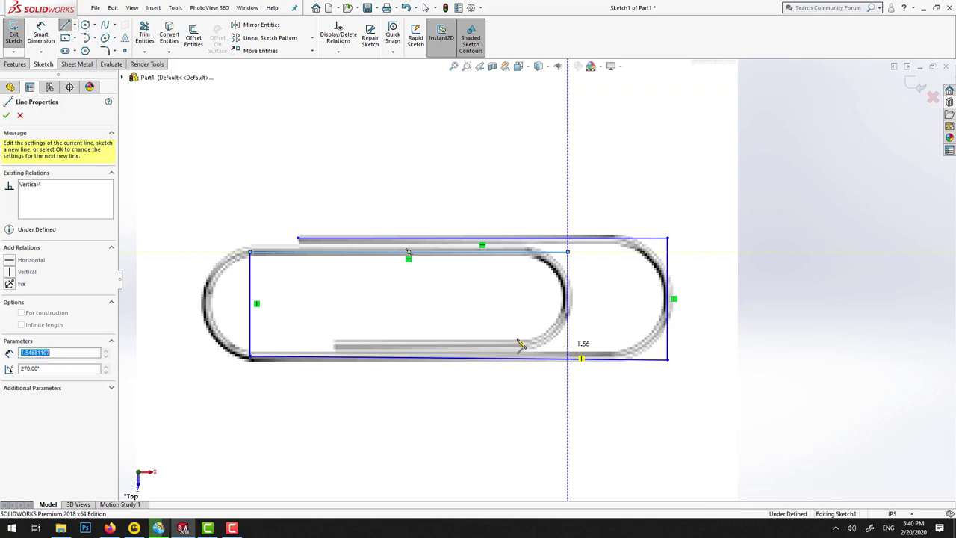
pyautogui.click(334, 345)
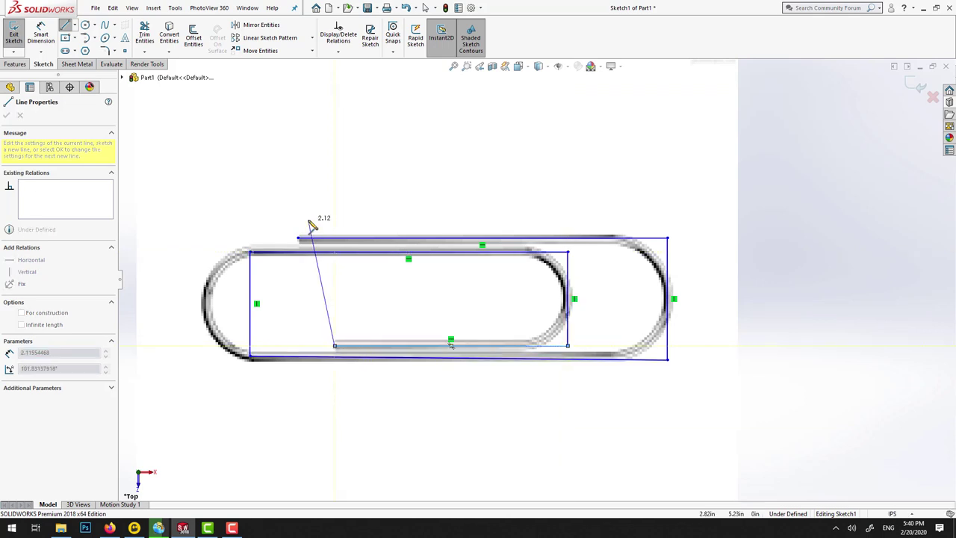
pyautogui.press('Escape')
pyautogui.press('f')
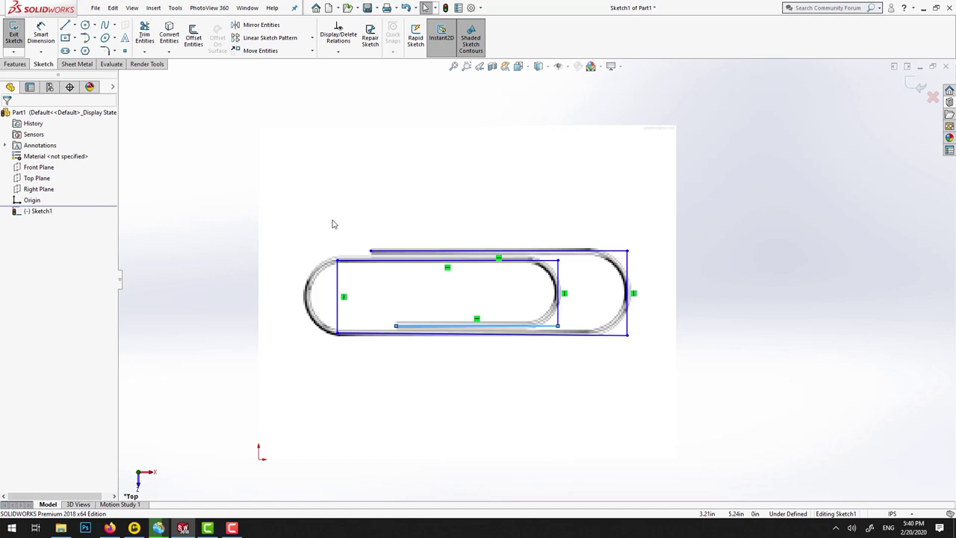
pyautogui.click(917, 88)
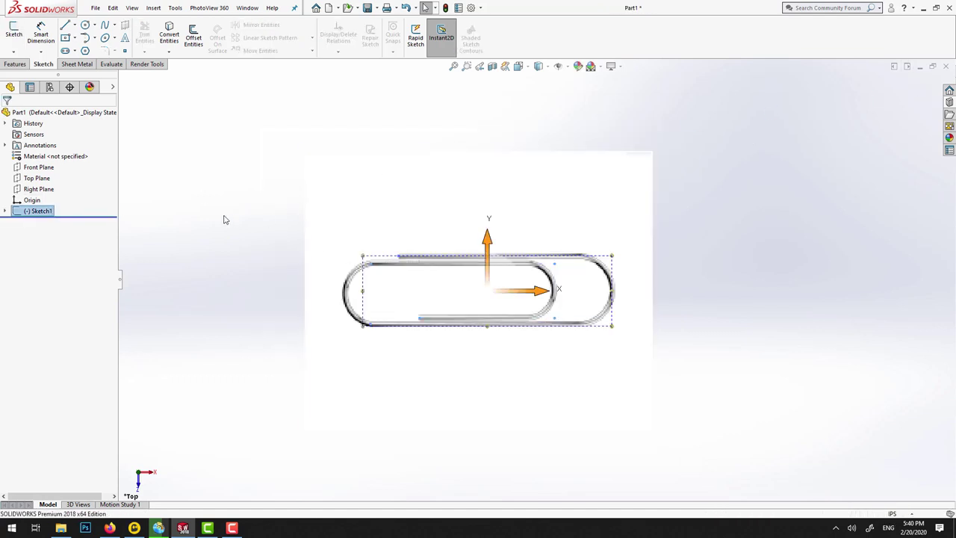
pyautogui.click(5, 210)
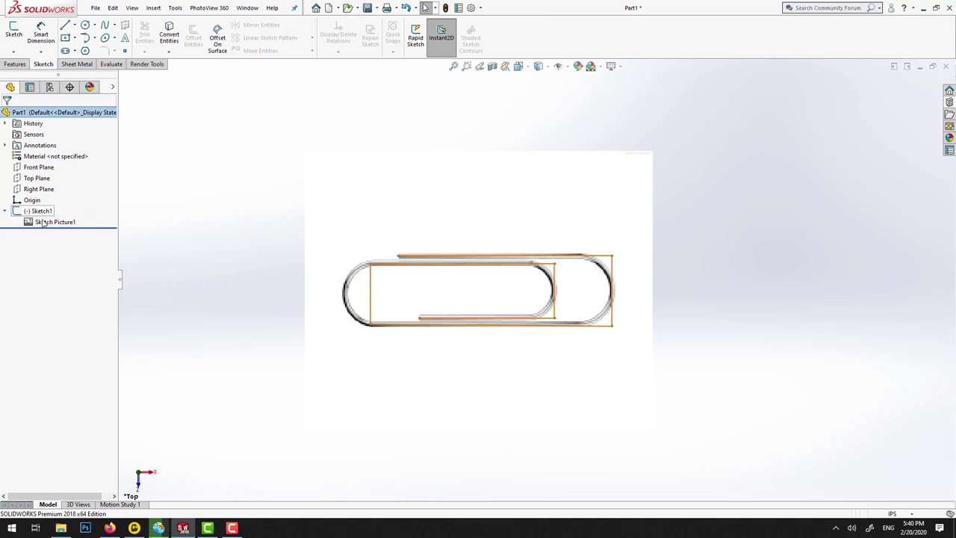
pyautogui.click(56, 224)
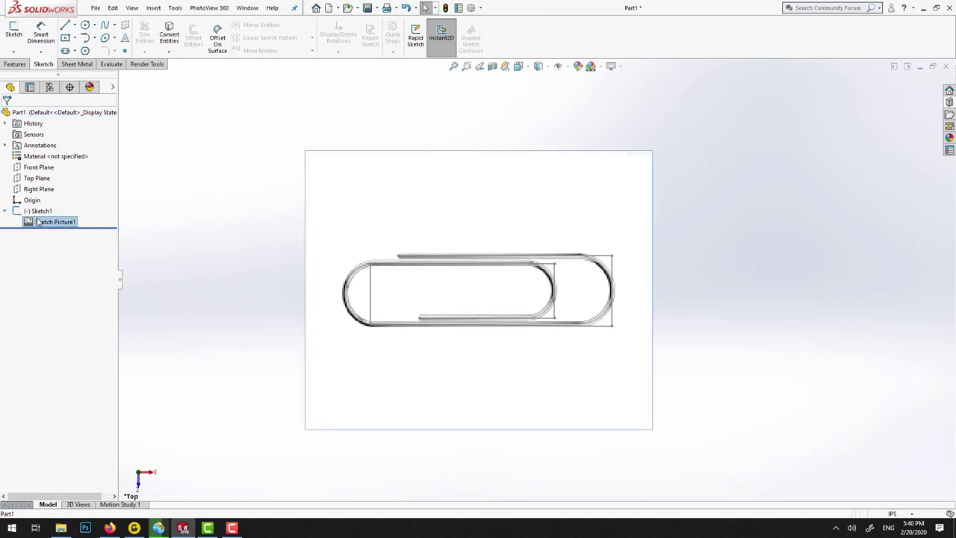
pyautogui.press('Delete')
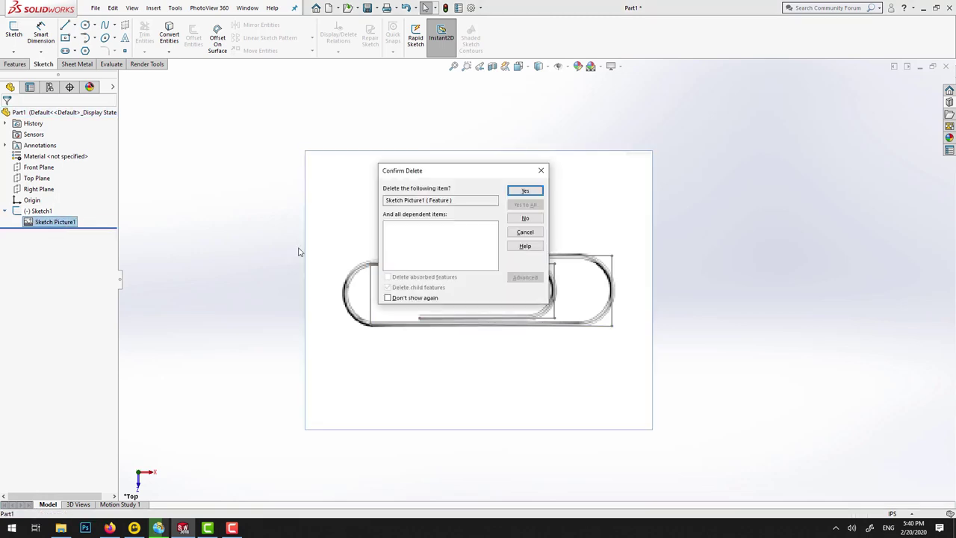
pyautogui.click(525, 192)
pyautogui.scroll(3, 523, 285)
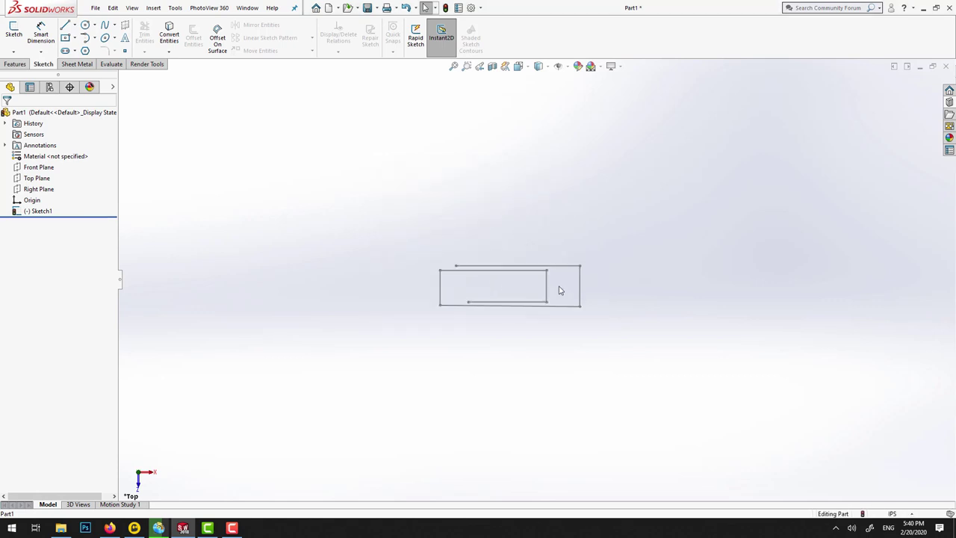
pyautogui.scroll(-5, 501, 267)
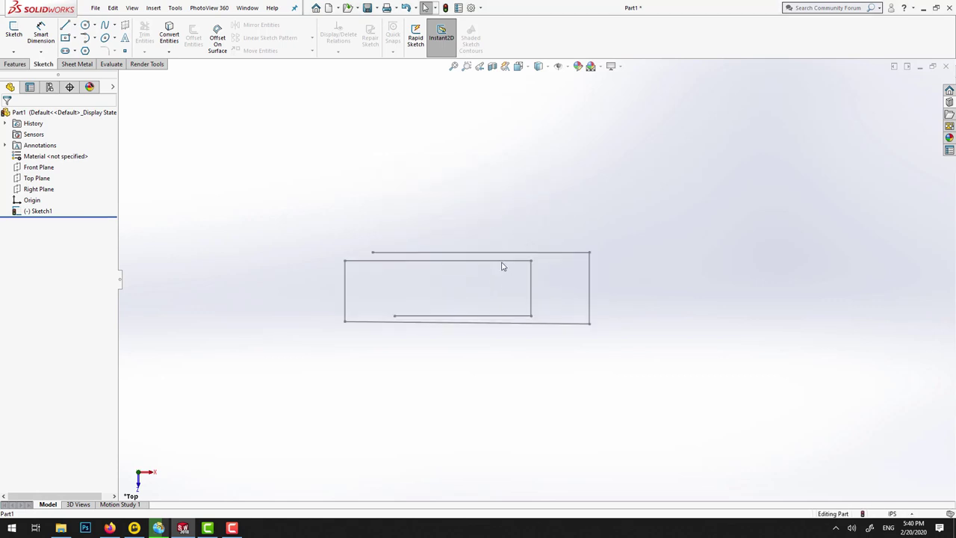
# Step: Reopen Sketch1 and fillet the outer top-right and bottom-right corners at 0.80in
pyautogui.click(41, 212)
pyautogui.click(51, 180)
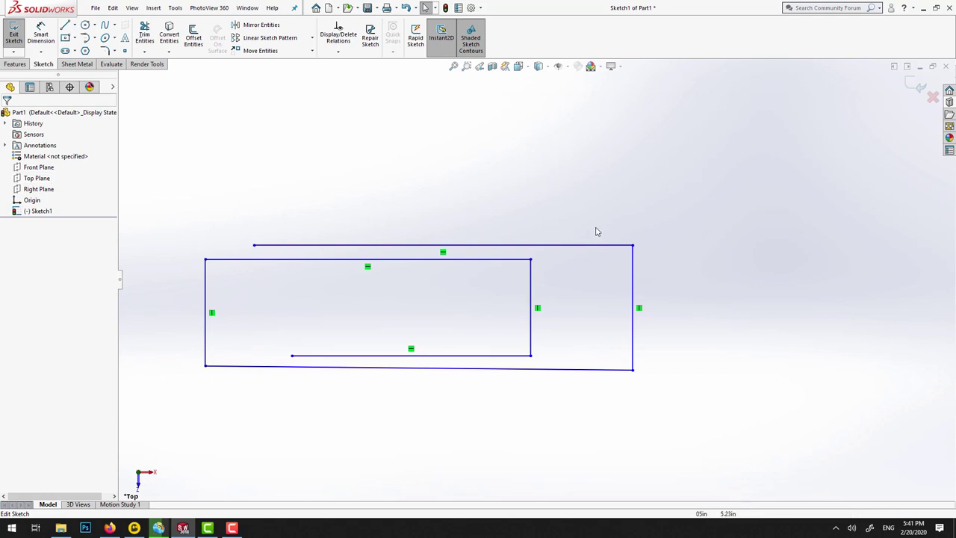
pyautogui.click(106, 50)
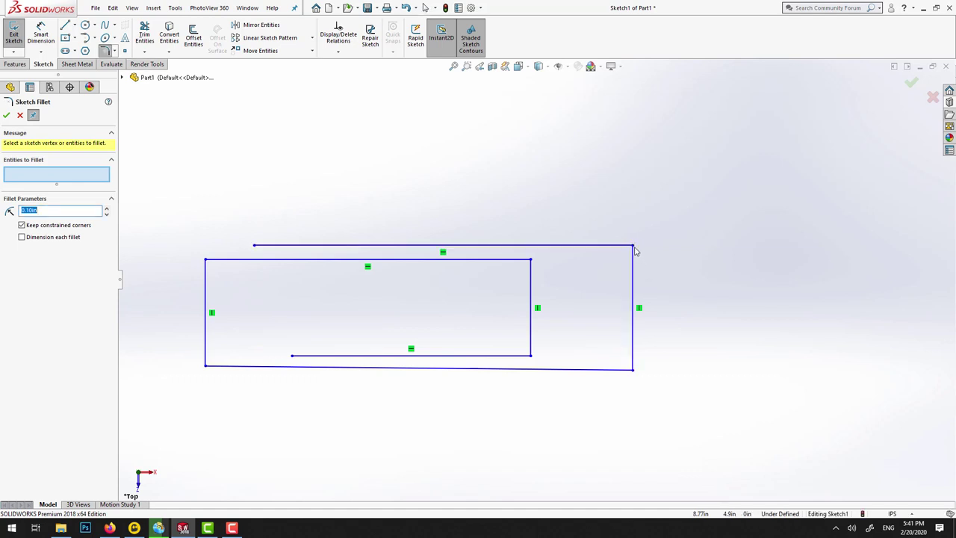
pyautogui.write('0')
pyautogui.press('Tab')
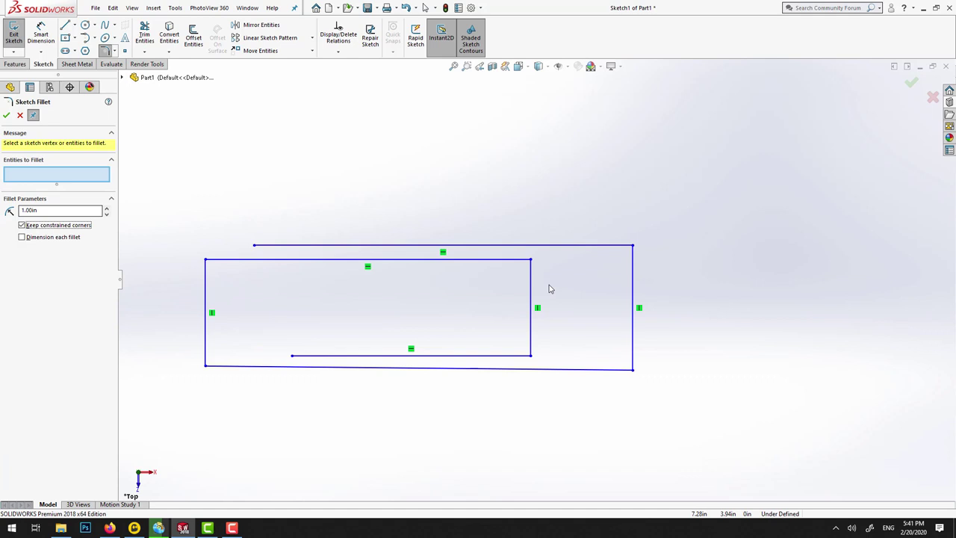
pyautogui.click(633, 245)
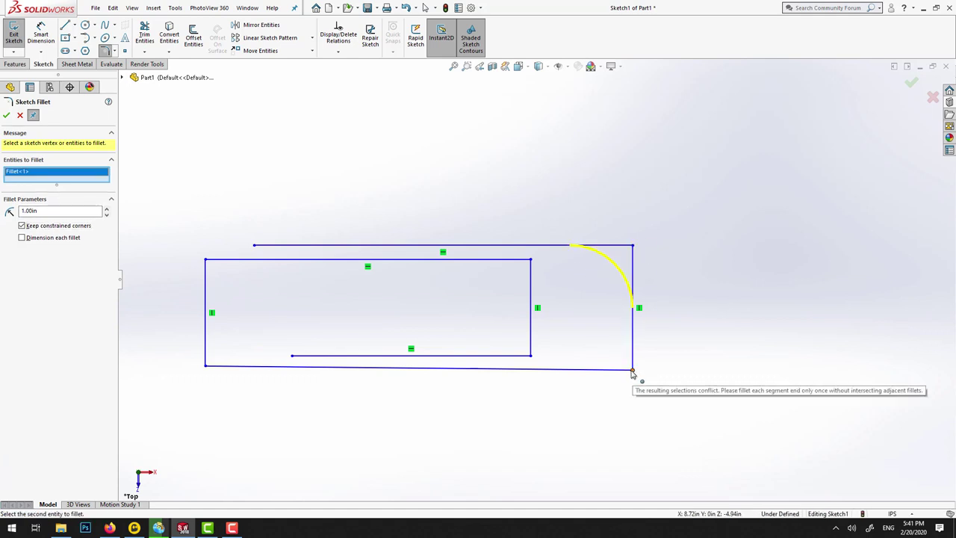
pyautogui.doubleClick(56, 211)
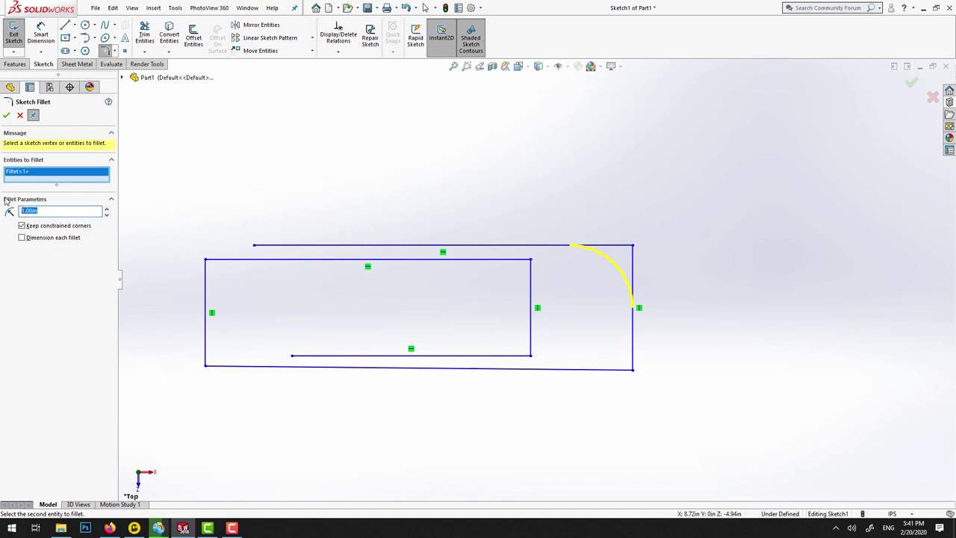
pyautogui.write('0')
pyautogui.click(632, 371)
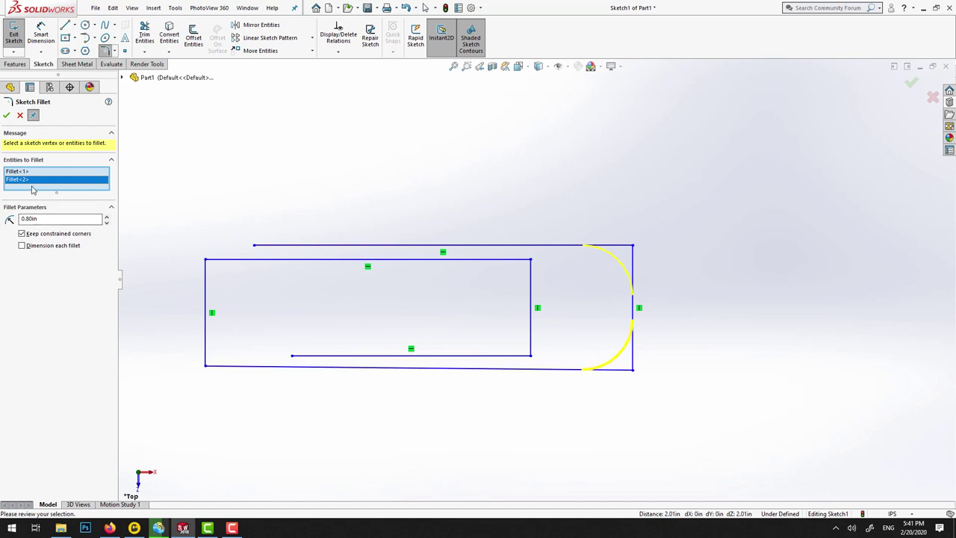
pyautogui.click(6, 116)
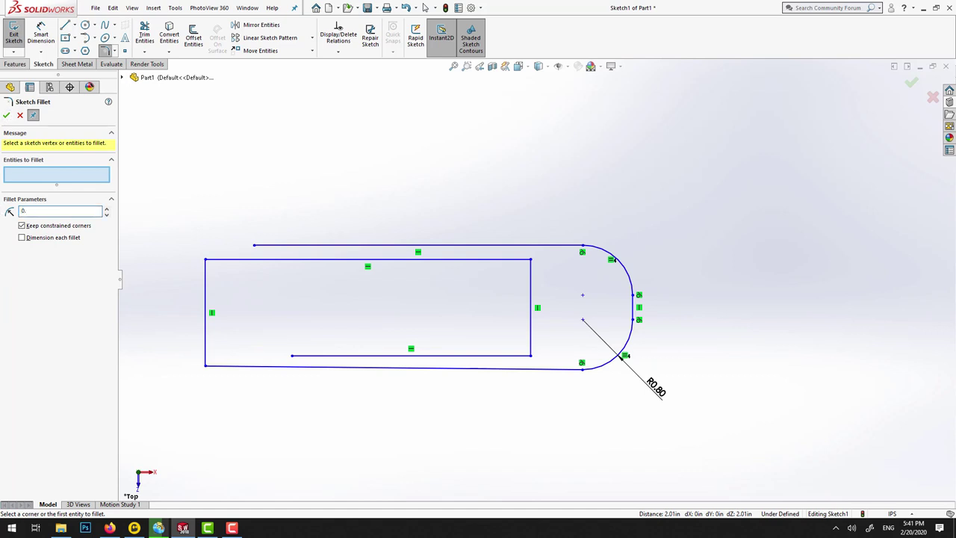
# Step: Fillet the top-left and bottom-left corners at 0.70in
pyautogui.click(206, 259)
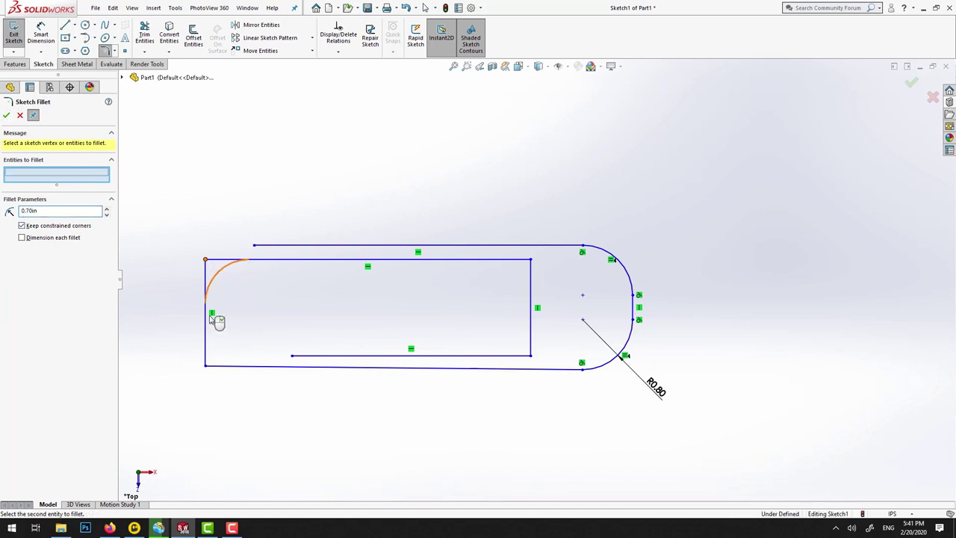
pyautogui.click(207, 366)
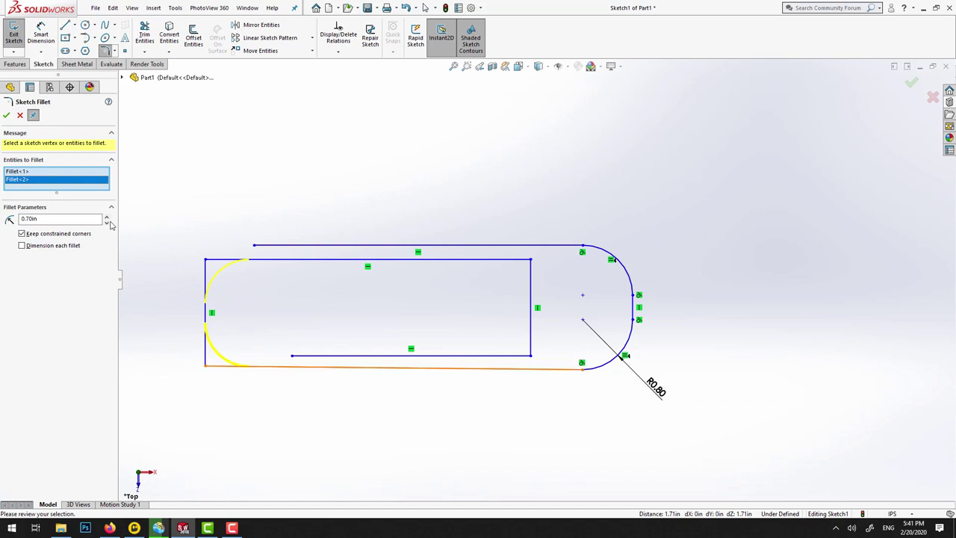
pyautogui.click(6, 115)
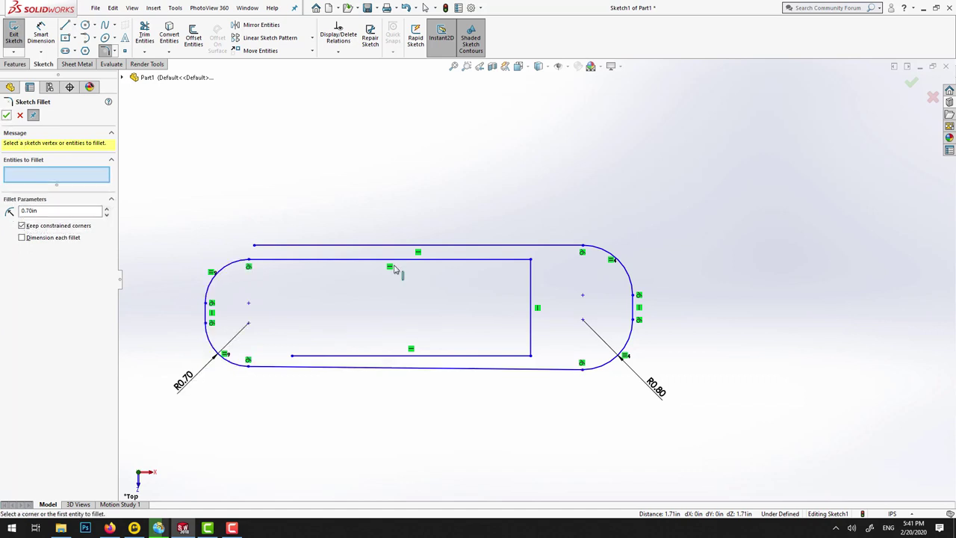
# Step: Fillet the inner top-right and bottom-right corners at 0.55in
pyautogui.doubleClick(59, 210)
pyautogui.click(531, 262)
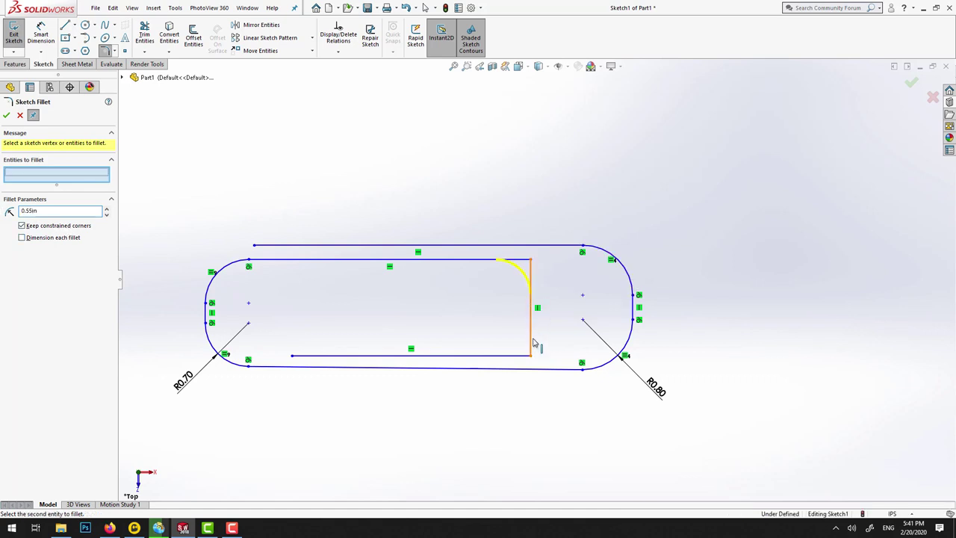
pyautogui.click(532, 356)
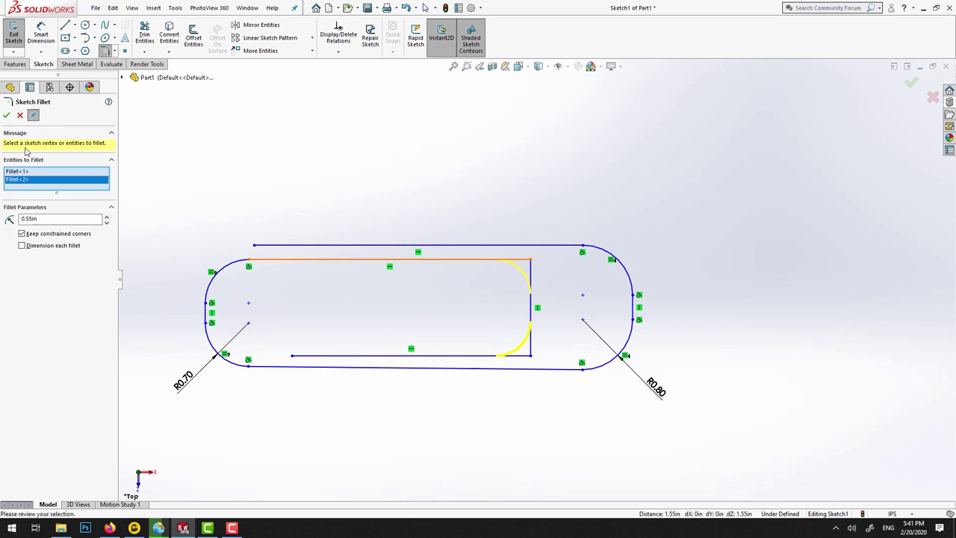
pyautogui.click(7, 116)
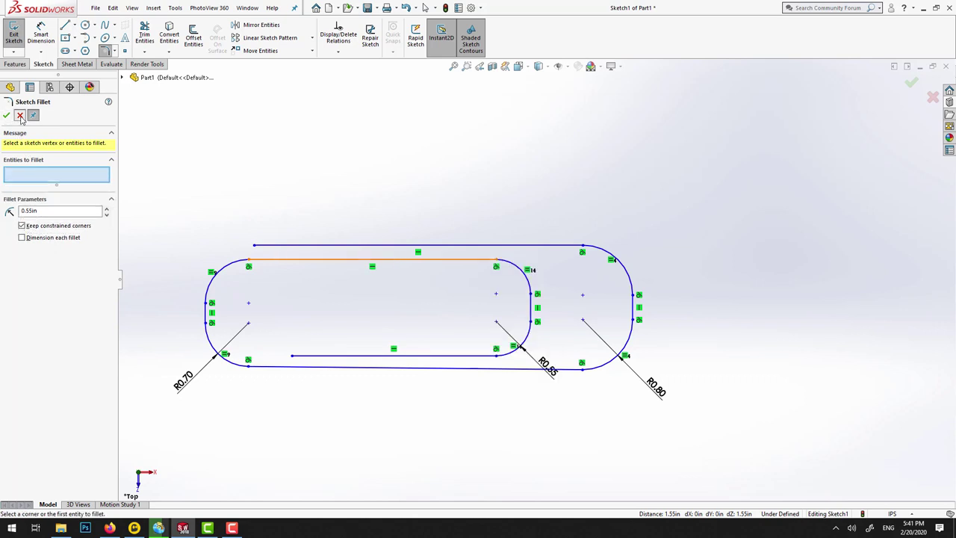
# Step: Close Sketch Fillet and exit Sketch1
pyautogui.click(20, 116)
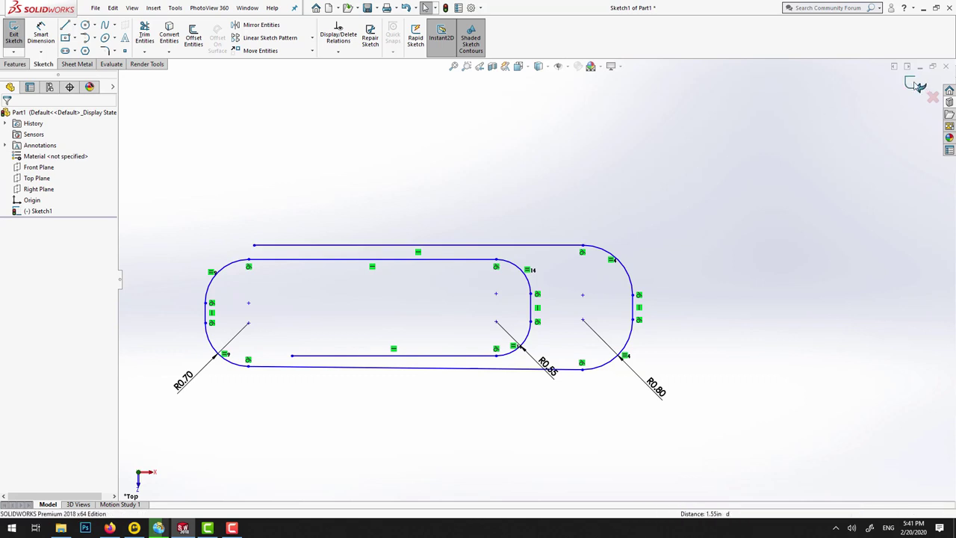
pyautogui.click(914, 84)
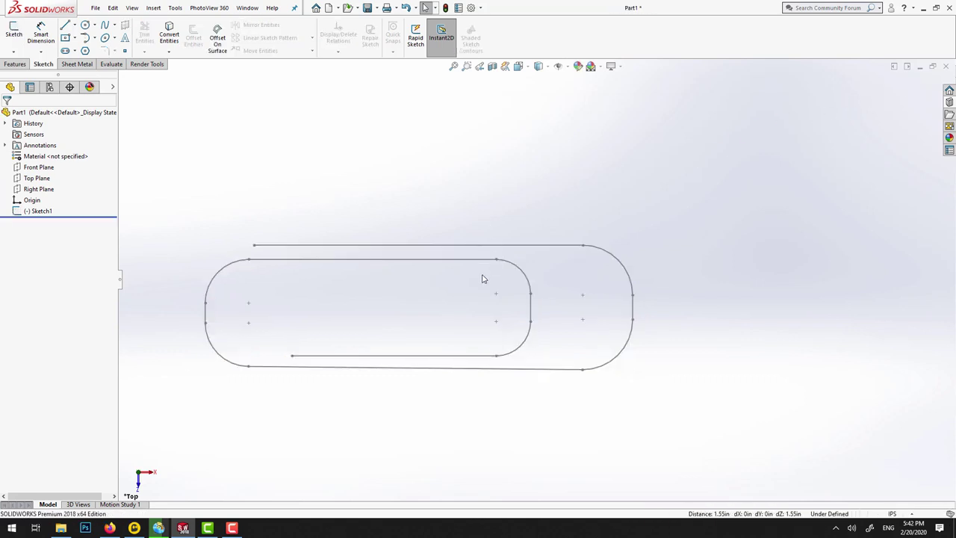
pyautogui.scroll(-2, 480, 281)
pyautogui.scroll(8, 477, 283)
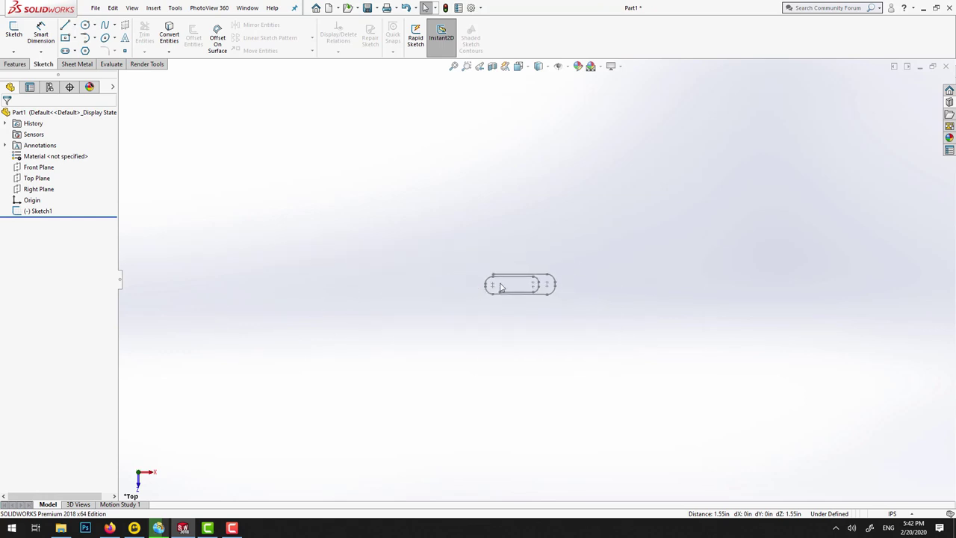
pyautogui.scroll(-8, 501, 286)
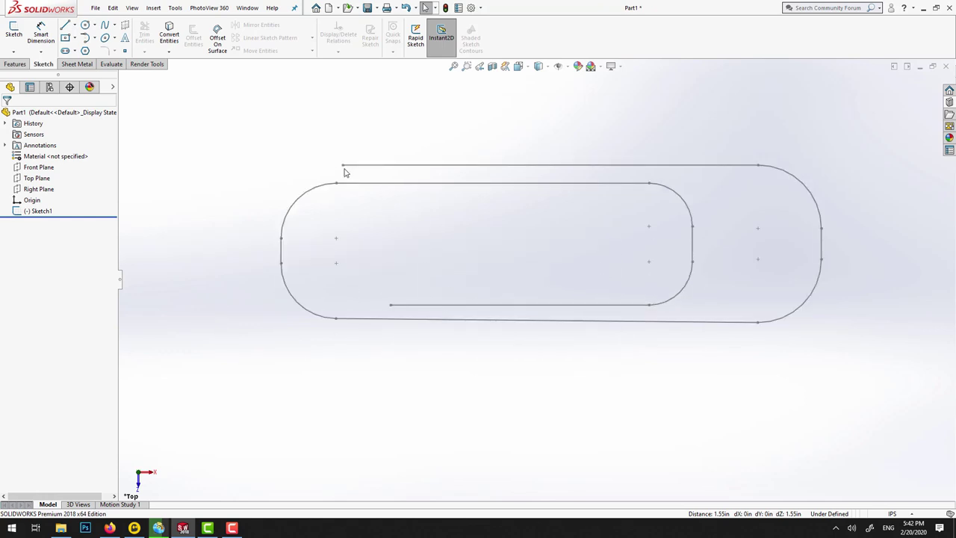
# Step: Select the top straight wire line and its left endpoint as plane references
pyautogui.click(343, 165)
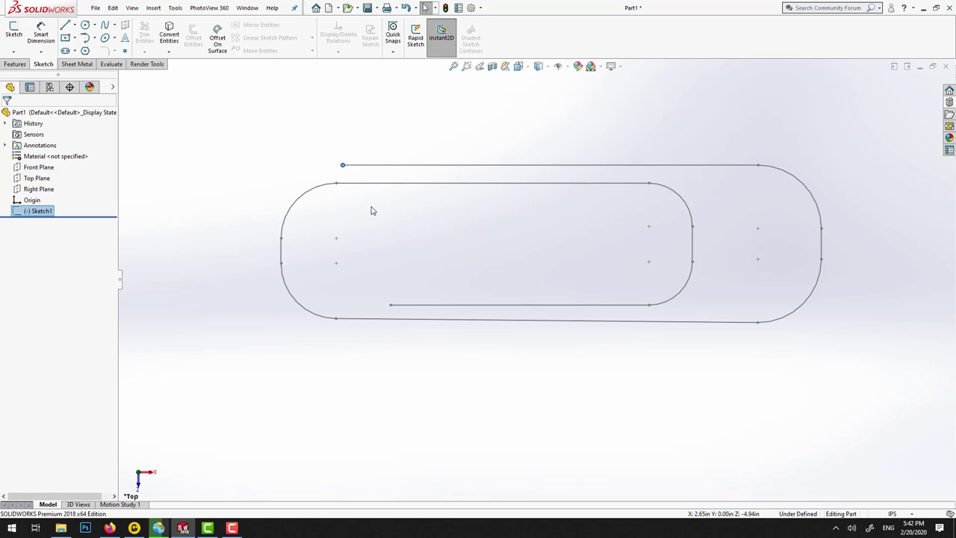
pyautogui.click(250, 164)
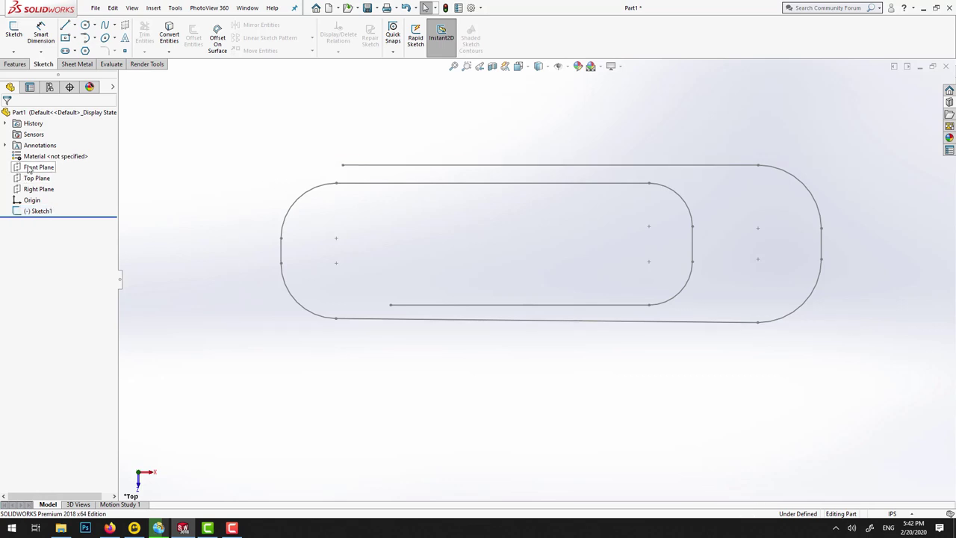
pyautogui.click(34, 191)
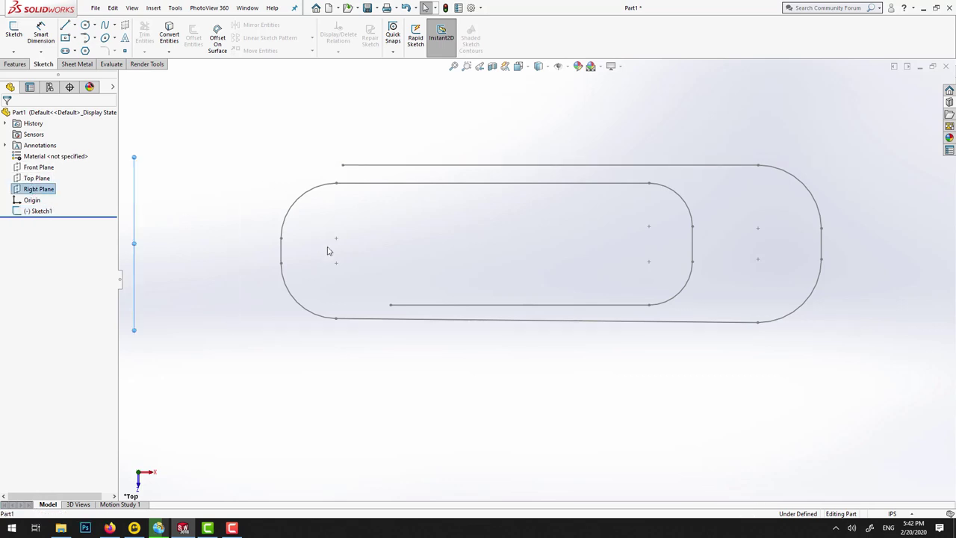
pyautogui.scroll(2, 327, 251)
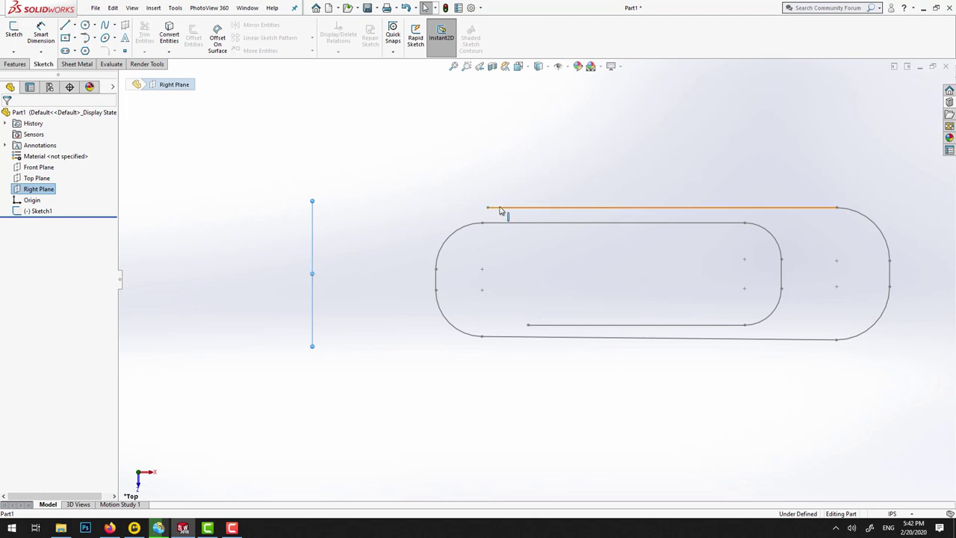
pyautogui.click(535, 286)
pyautogui.moveTo(386, 173); pyautogui.dragTo(897, 394)
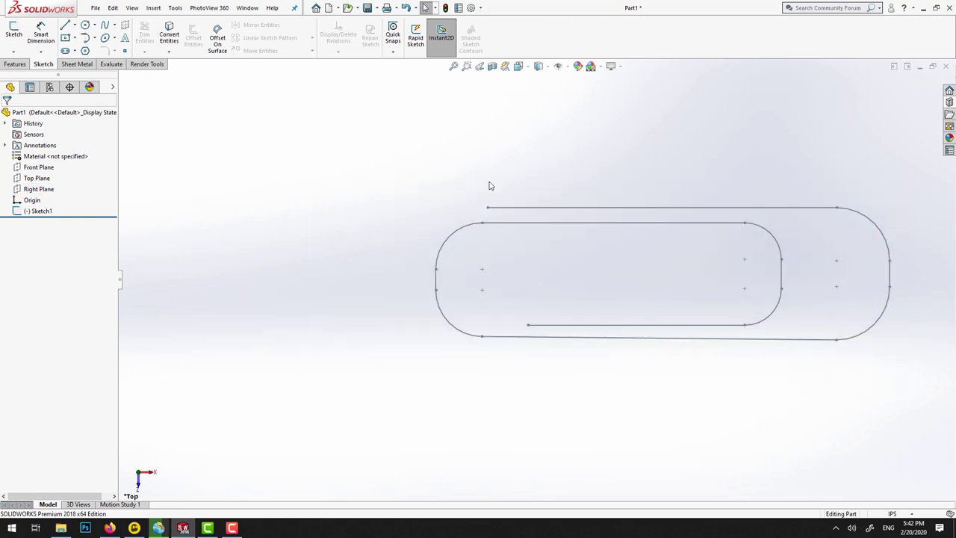
pyautogui.scroll(-2, 414, 226)
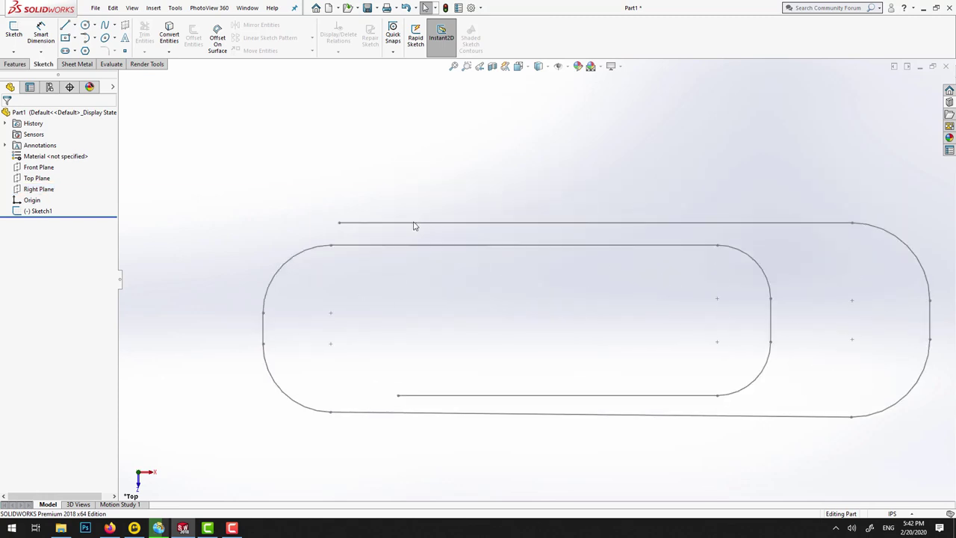
pyautogui.click(407, 227)
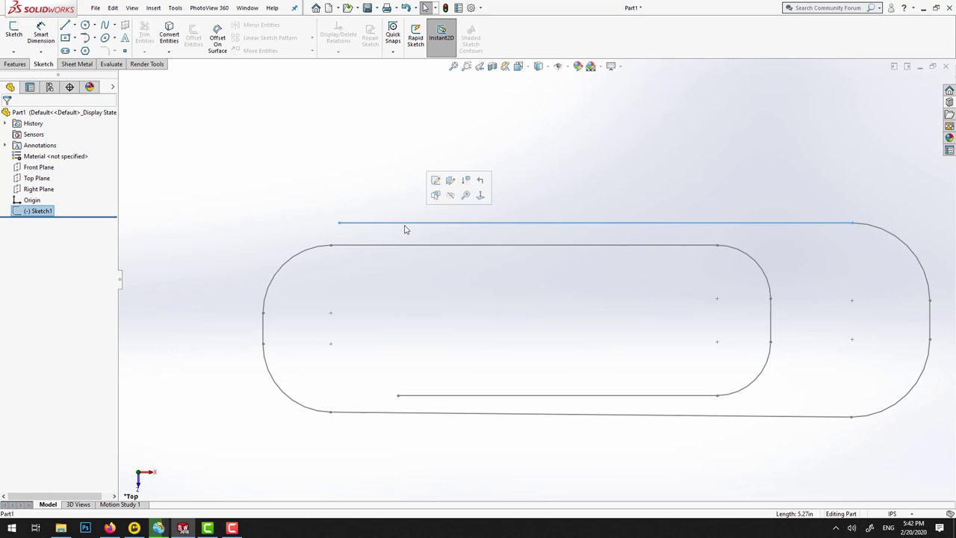
pyautogui.keyDown('ctrl'); pyautogui.click(340, 224); pyautogui.keyUp('ctrl')
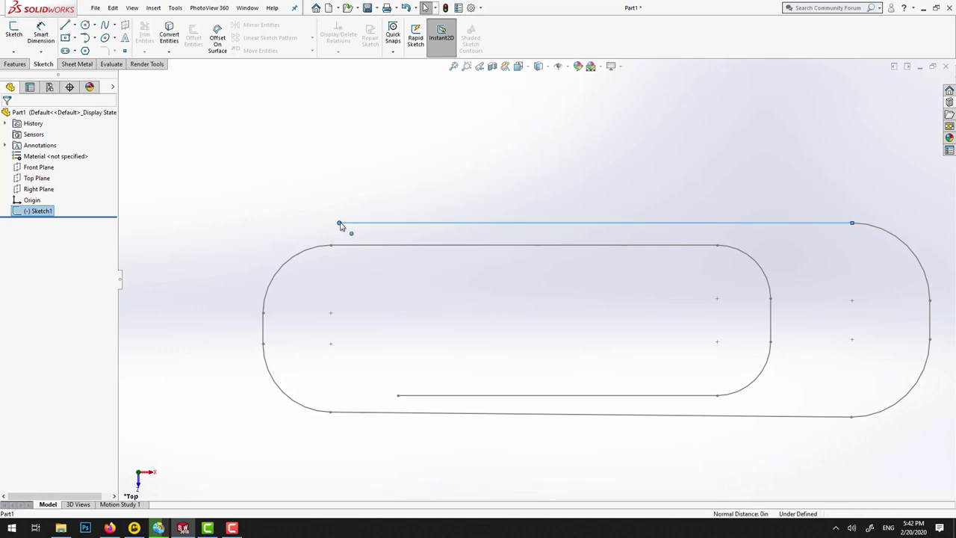
pyautogui.click(26, 65)
# Step: Create Plane1 perpendicular to the top wire line at its left endpoint, then view it normal
pyautogui.click(397, 49)
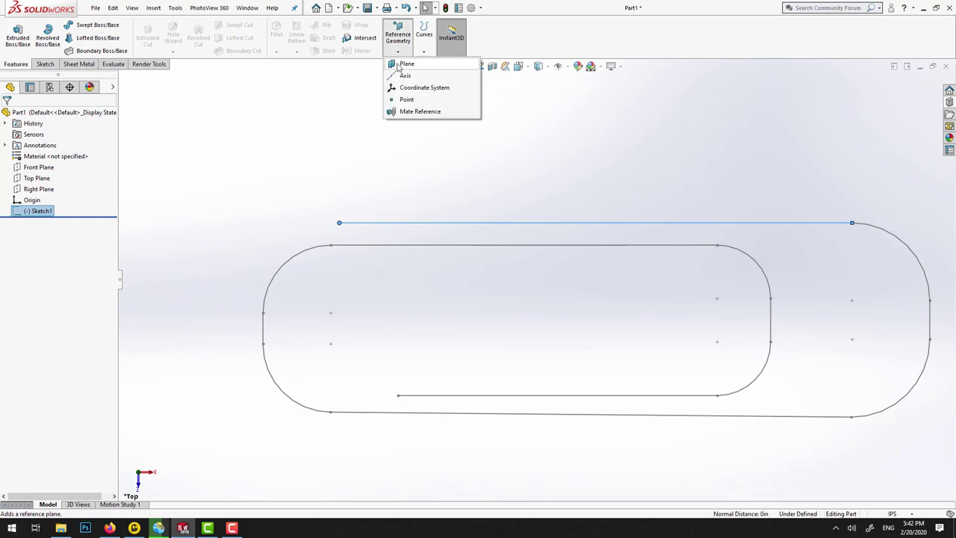
pyautogui.click(341, 223)
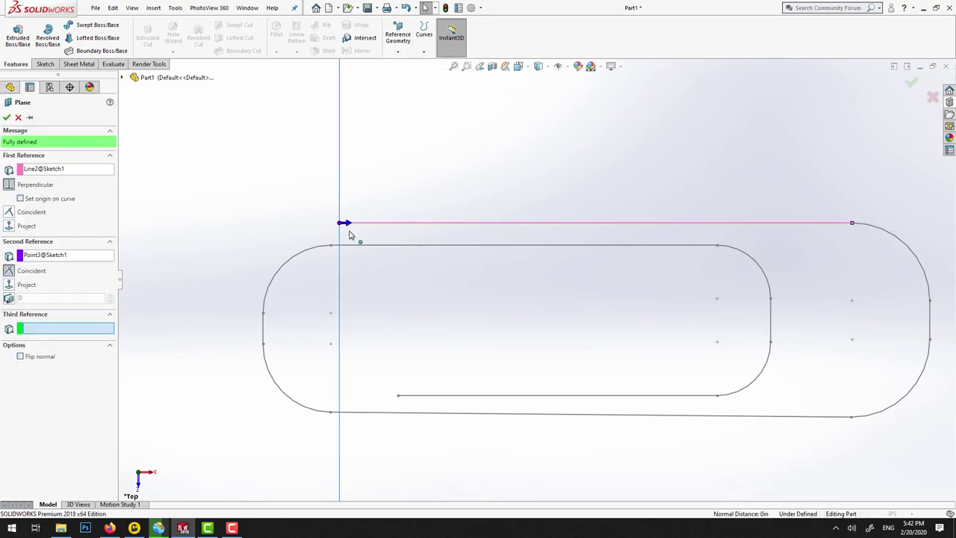
pyautogui.click(6, 118)
pyautogui.press('f')
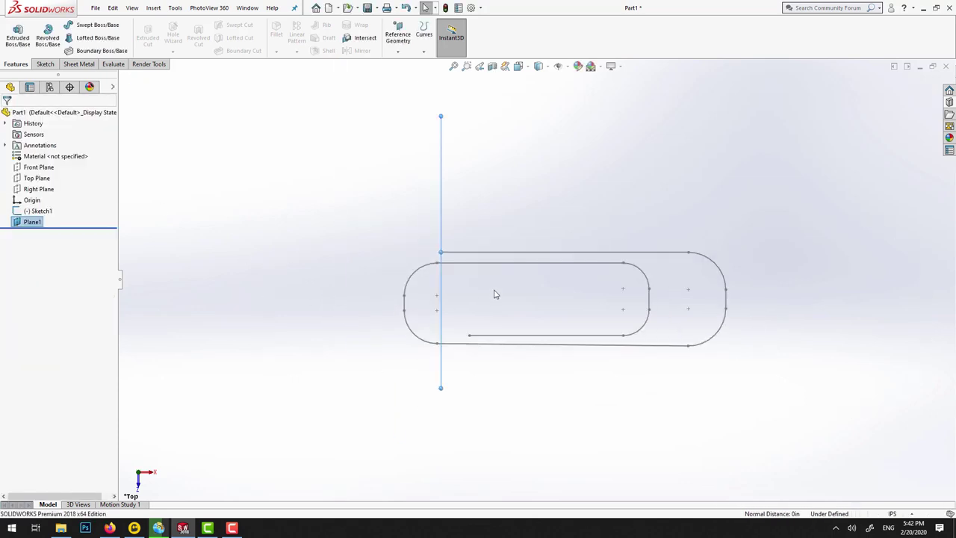
pyautogui.hotkey('ctrl', '8')
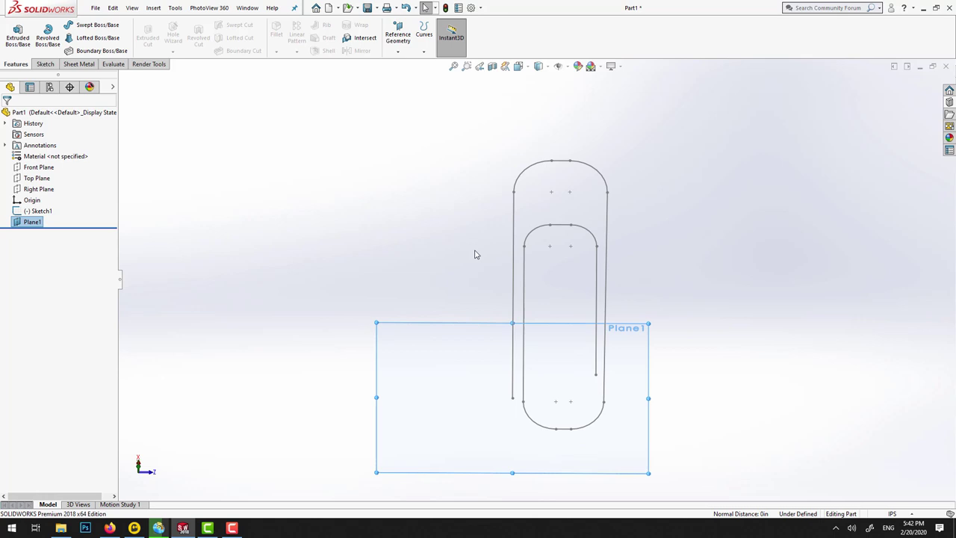
# Step: Open Sketch2 on Plane1 and draw a circle of radius about 0.07 centred on the wire's end
pyautogui.rightClick(38, 222)
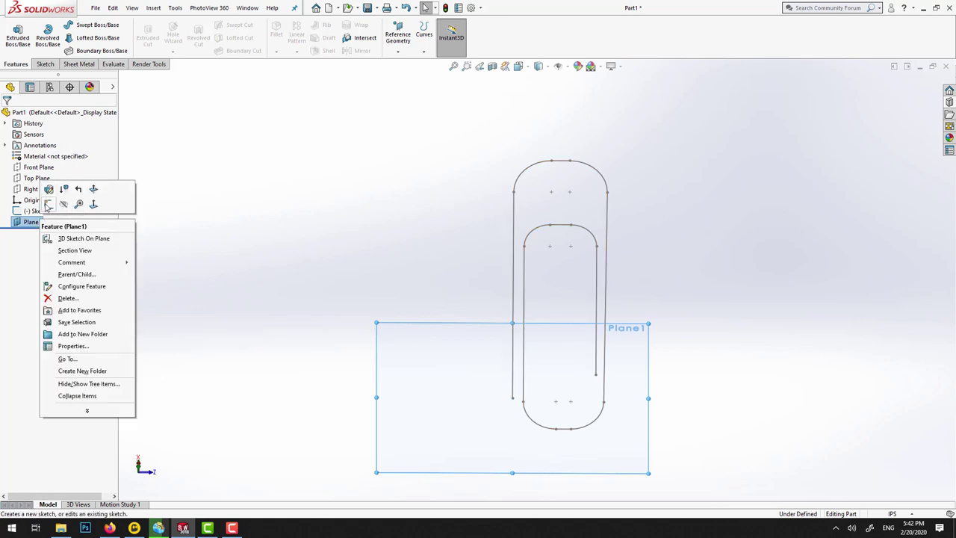
pyautogui.click(47, 204)
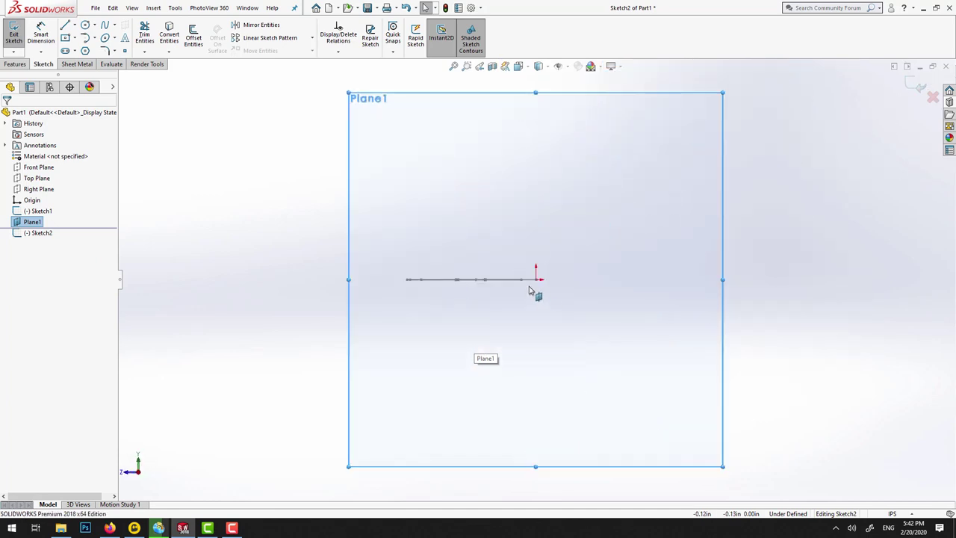
pyautogui.scroll(3, 530, 288)
pyautogui.scroll(-3, 530, 286)
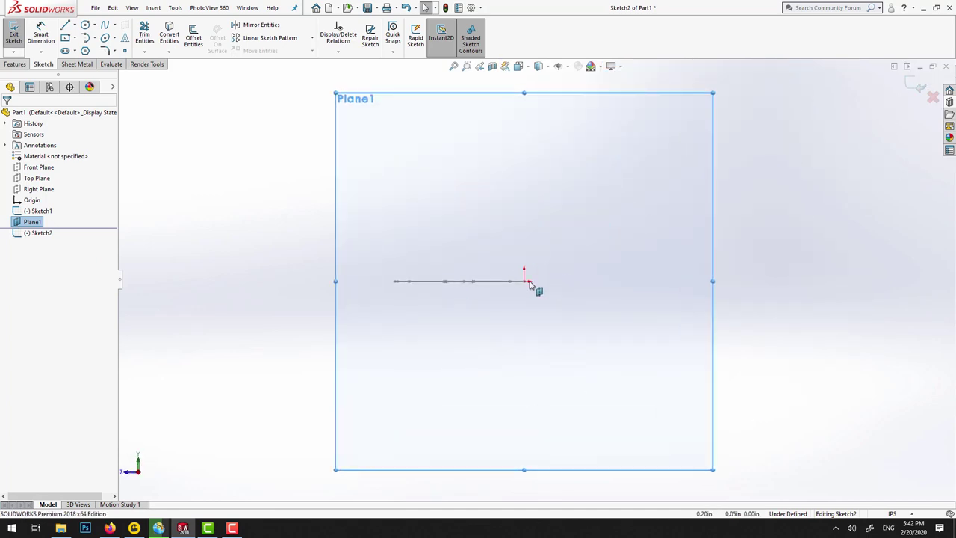
pyautogui.moveTo(533, 290); pyautogui.dragTo(519, 306, button='middle')
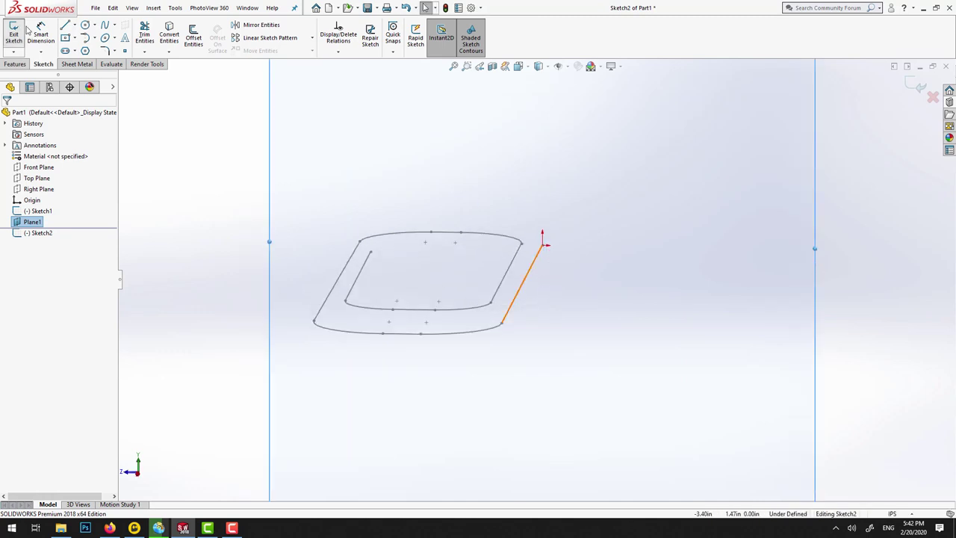
pyautogui.click(85, 25)
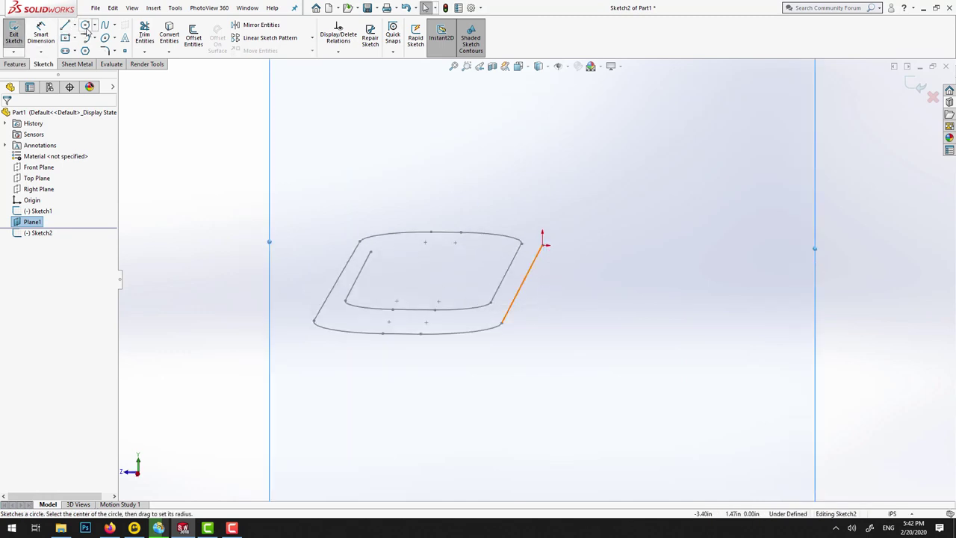
pyautogui.click(543, 245)
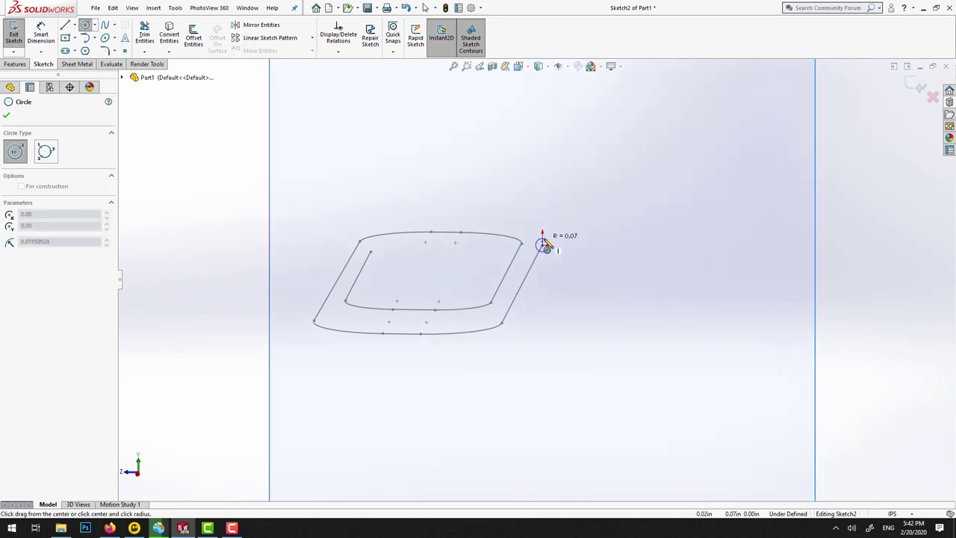
pyautogui.click(546, 243)
pyautogui.click(7, 116)
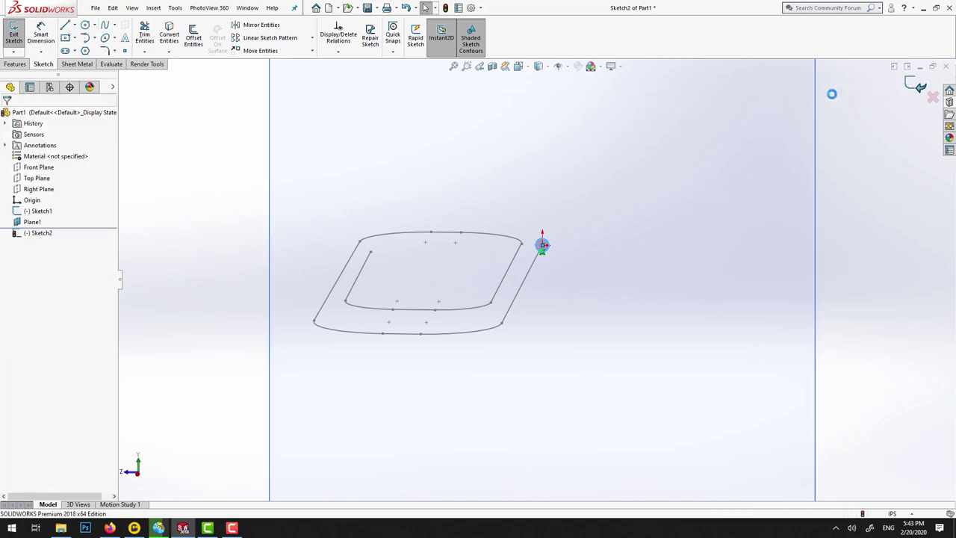
# Step: Exit Sketch2 and sweep the circle along Sketch1 to create Sweep1
pyautogui.click(910, 85)
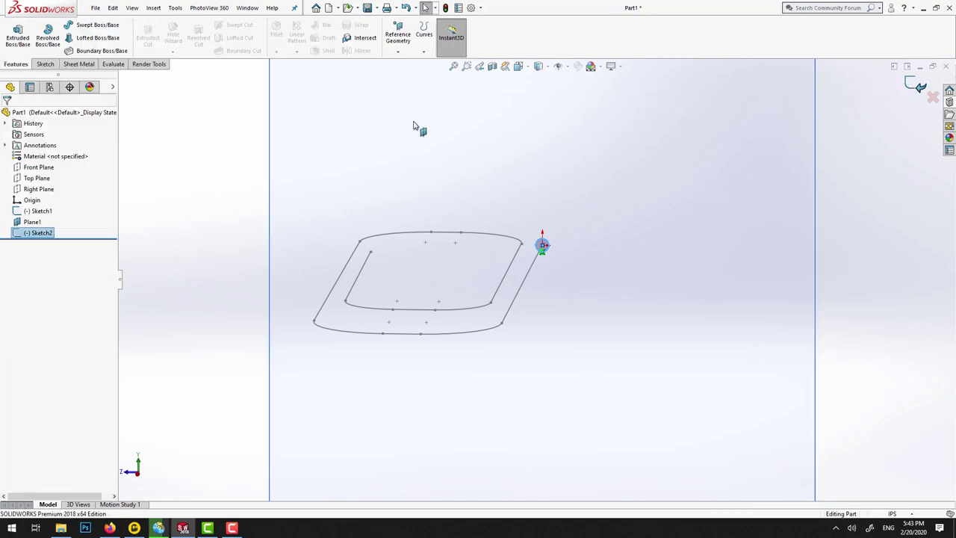
pyautogui.click(80, 29)
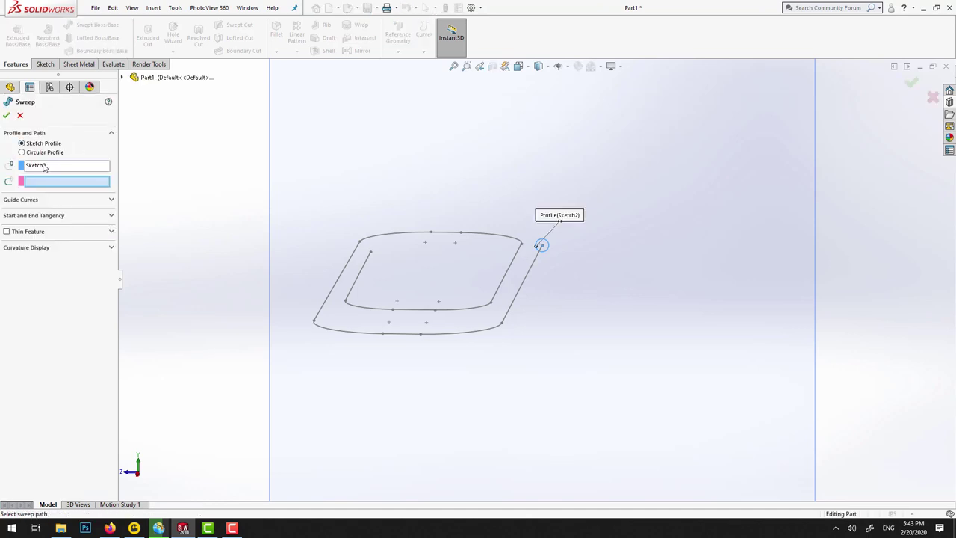
pyautogui.click(535, 259)
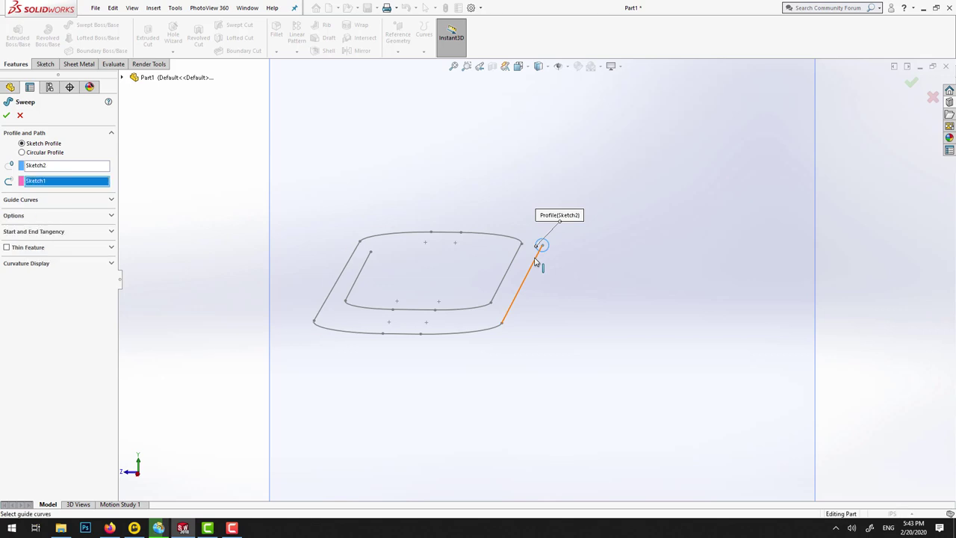
pyautogui.click(7, 115)
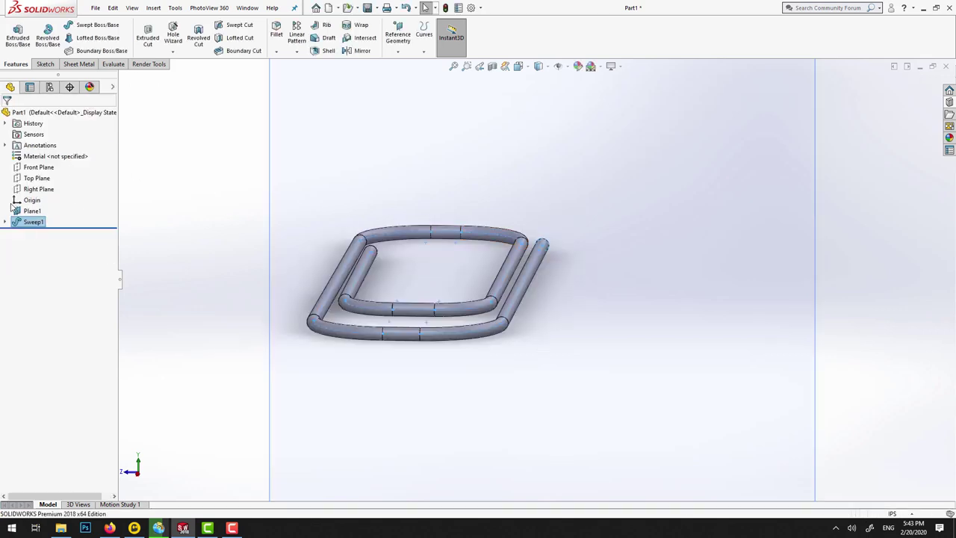
# Step: Expand Sweep1 and inspect its Sketch1 path and Sketch2 profile
pyautogui.click(5, 224)
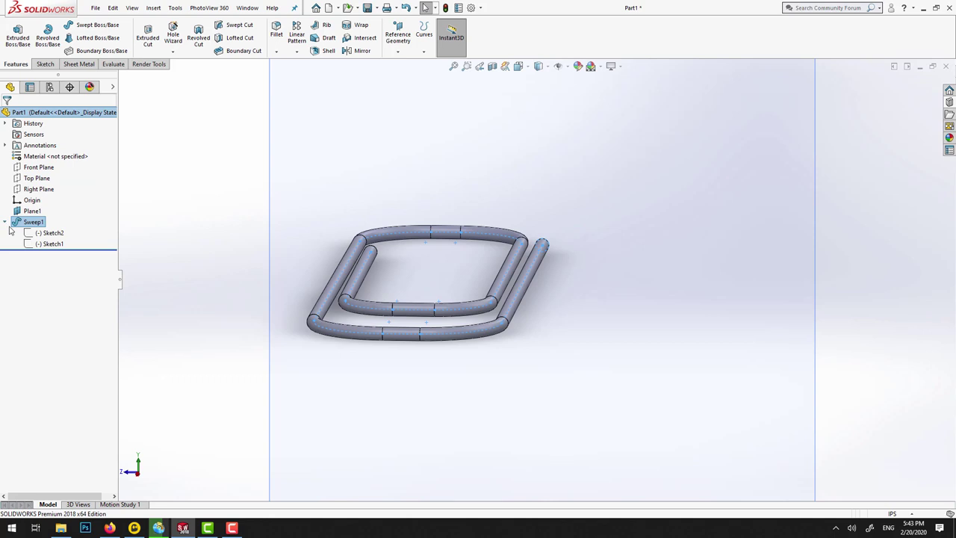
pyautogui.click(49, 243)
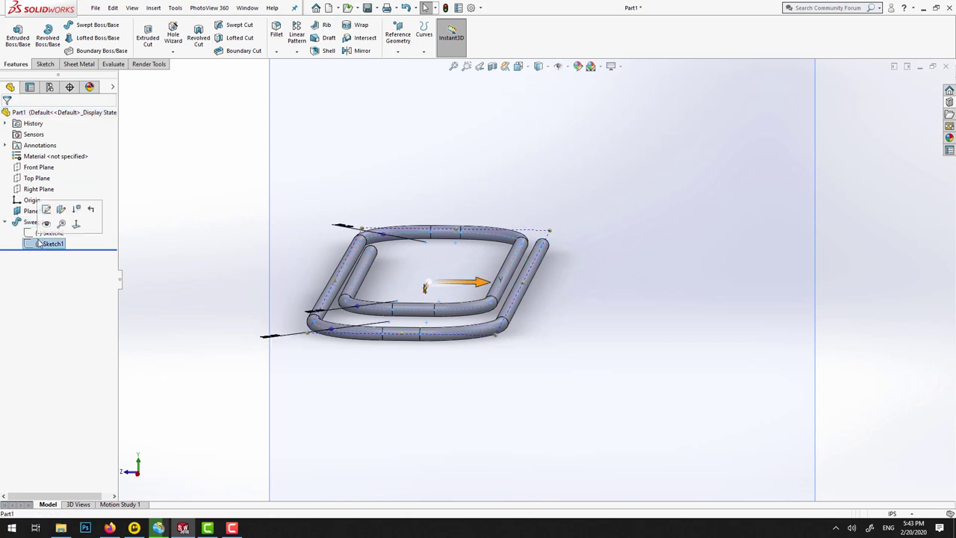
pyautogui.click(42, 232)
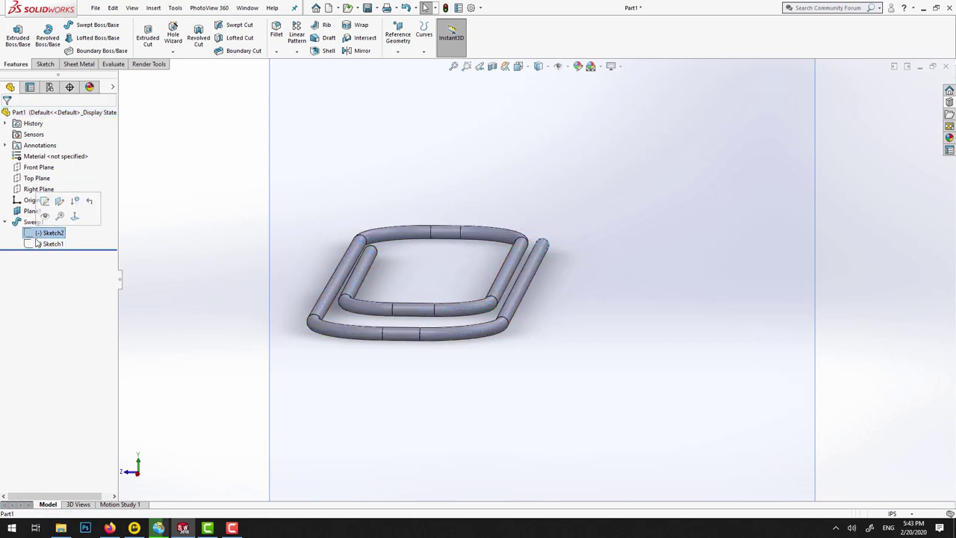
pyautogui.click(39, 244)
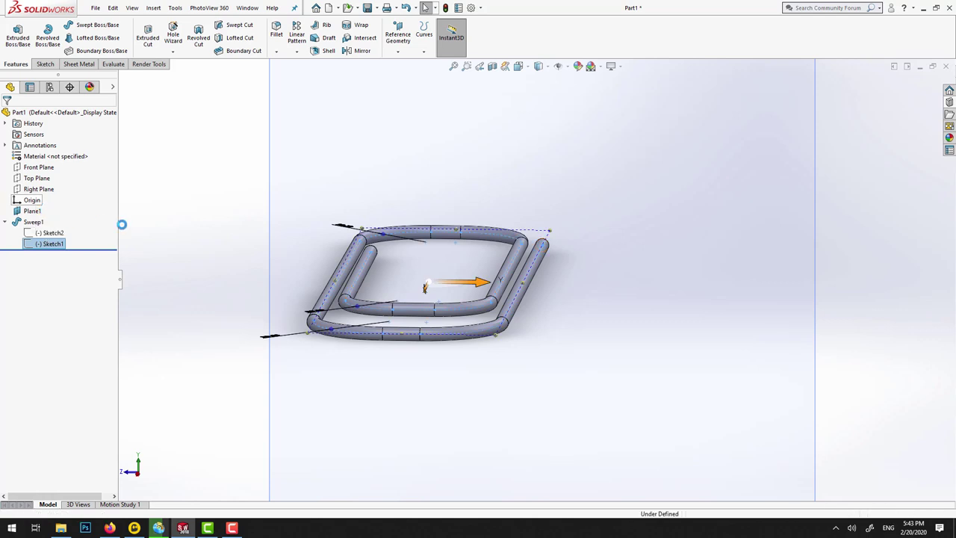
pyautogui.click(920, 88)
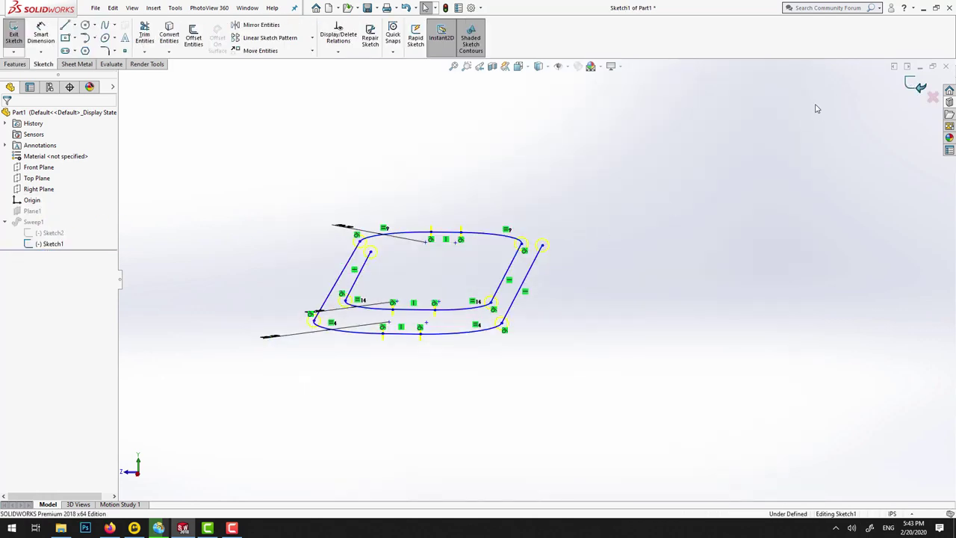
pyautogui.click(47, 238)
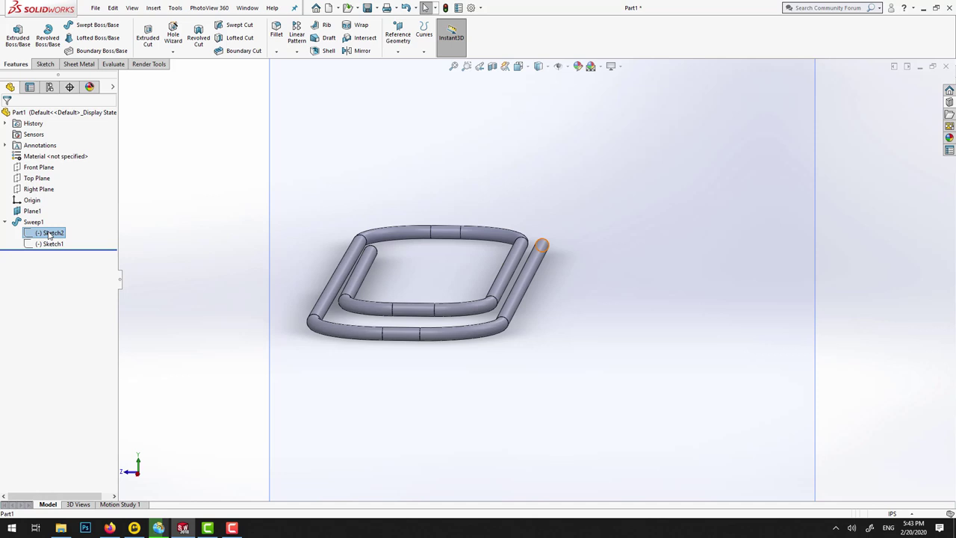
# Step: Edit Sketch2 face-on and draw a corner rectangle over the circle's top
pyautogui.click(63, 200)
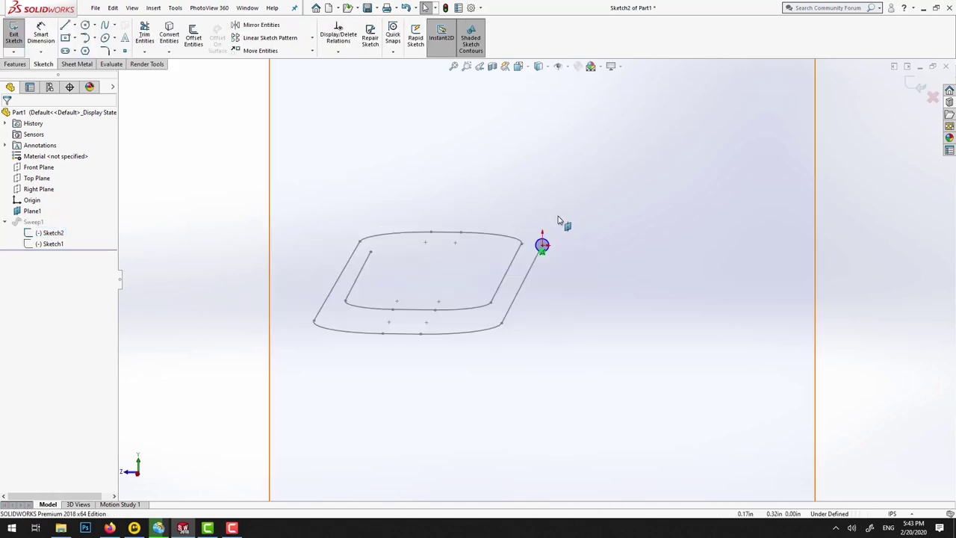
pyautogui.hotkey('ctrl', '8')
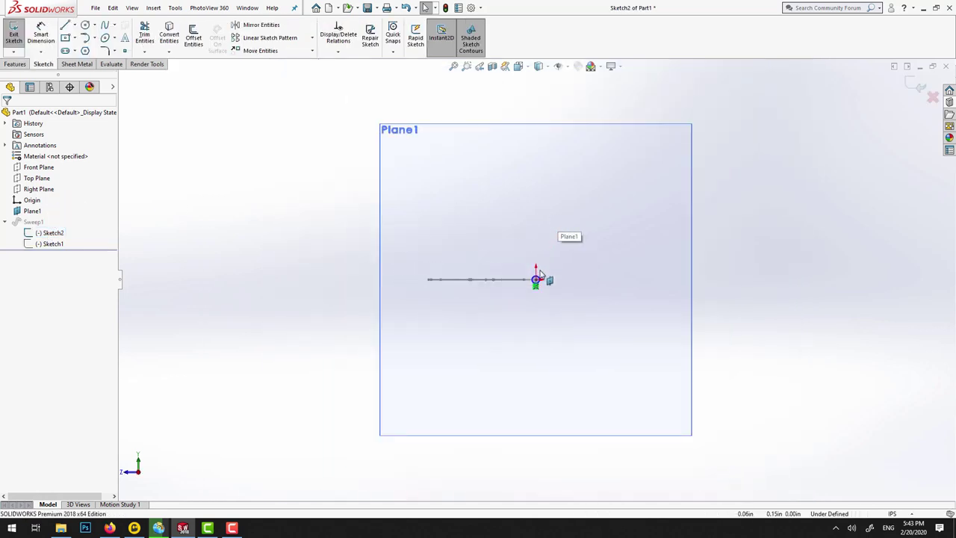
pyautogui.scroll(5, 512, 248)
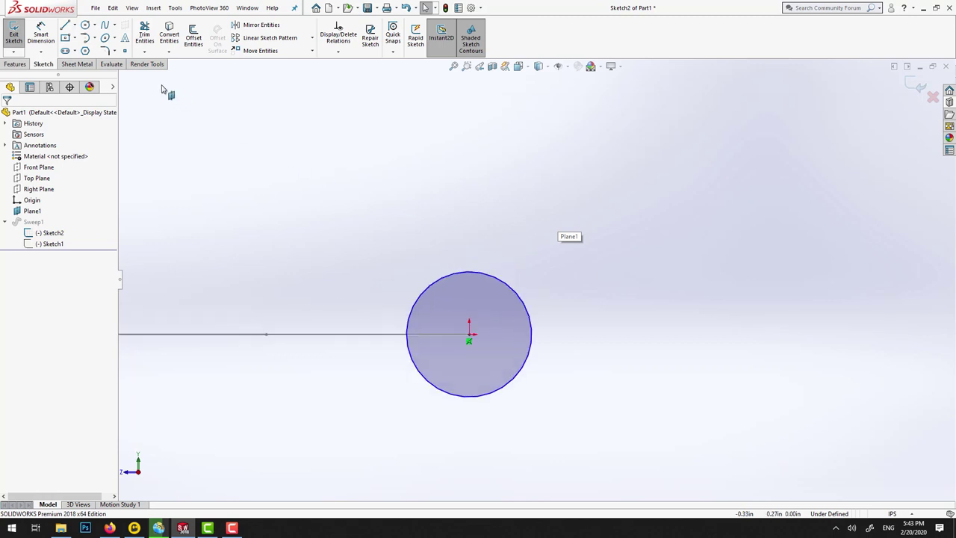
pyautogui.click(82, 38)
pyautogui.click(76, 41)
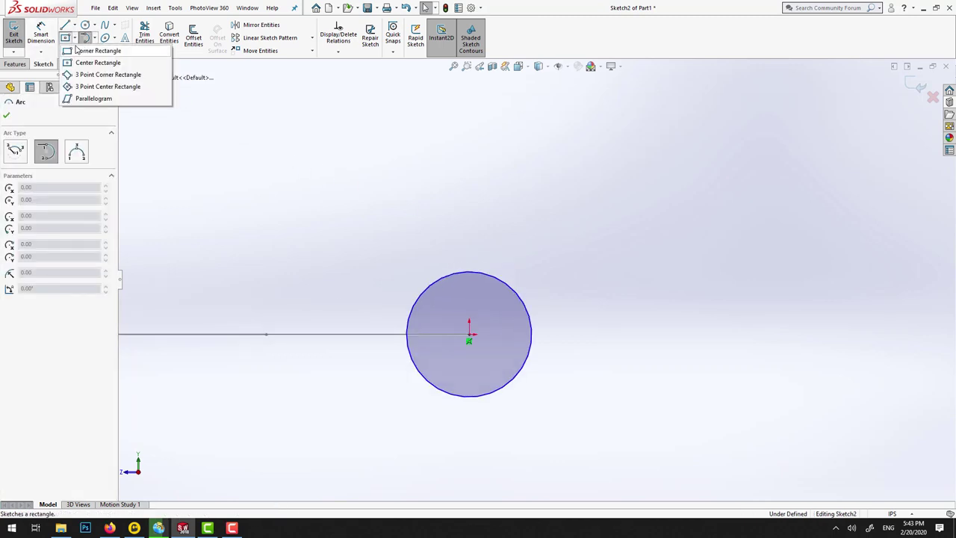
pyautogui.click(78, 50)
pyautogui.click(451, 246)
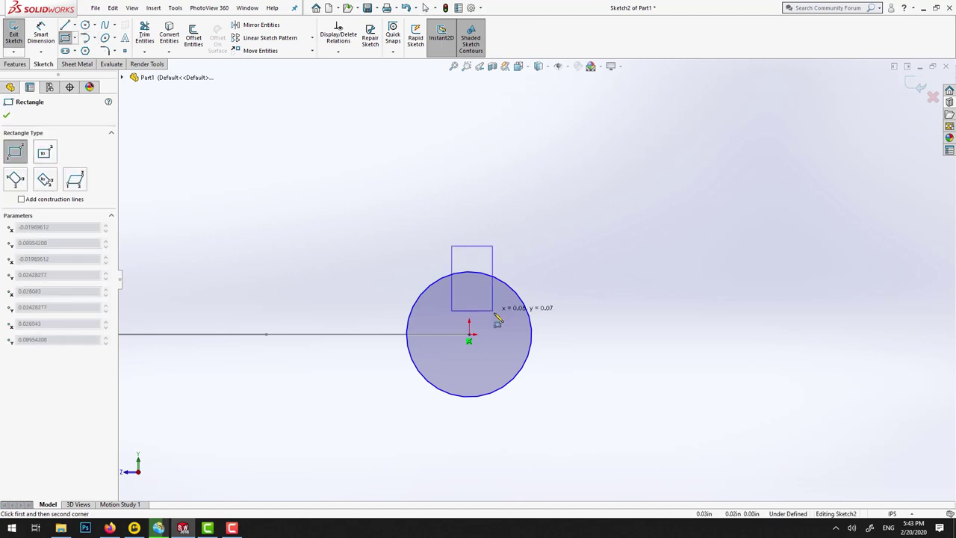
pyautogui.click(484, 312)
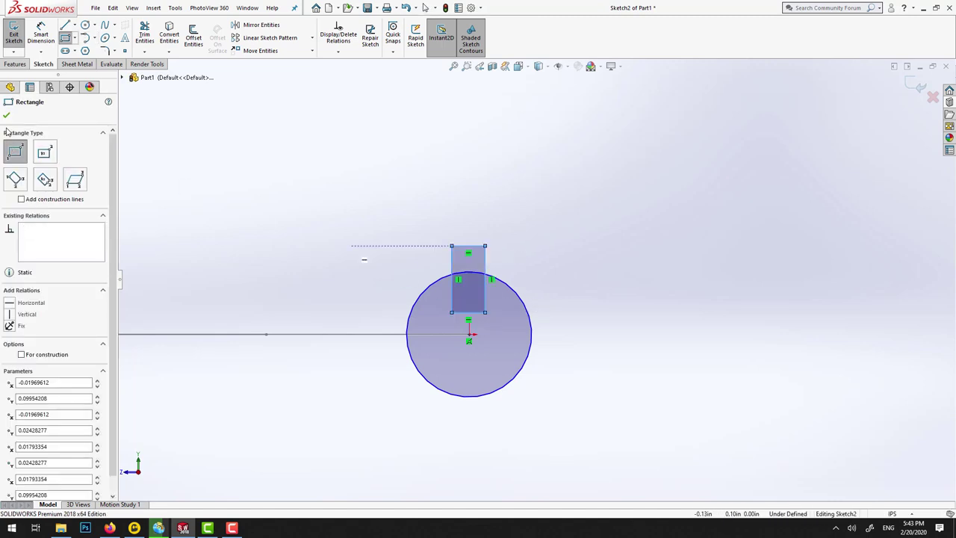
pyautogui.click(7, 115)
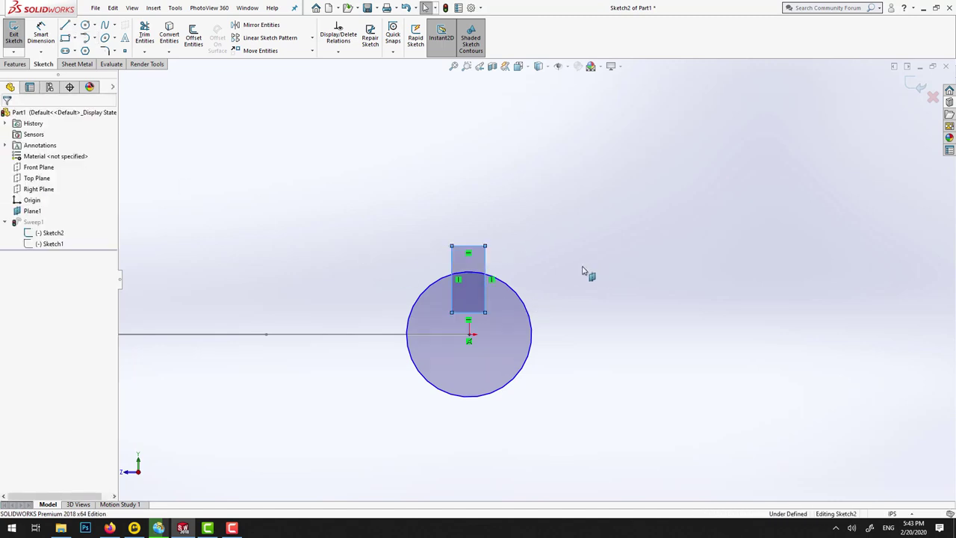
# Step: Power-trim the overlapping lines to leave a rectangular notch in the profile
pyautogui.click(144, 35)
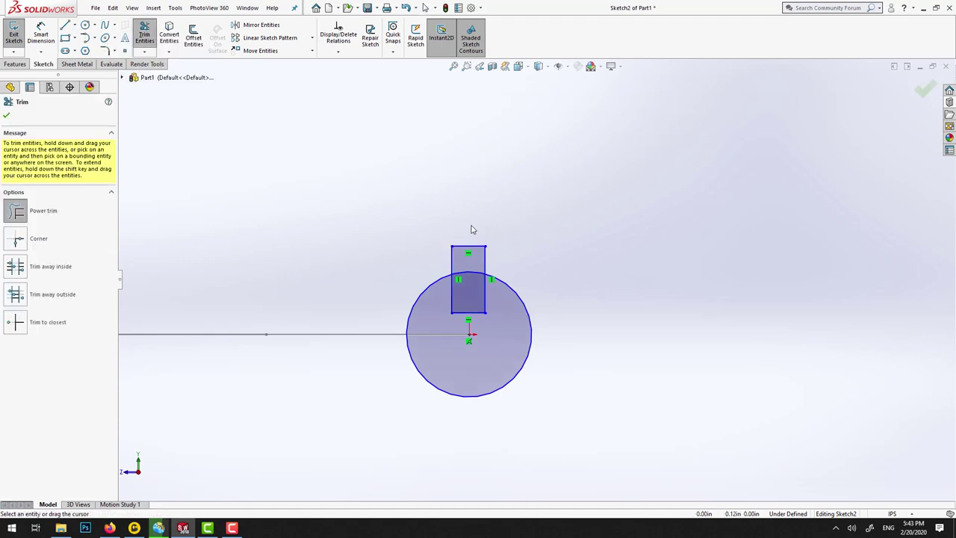
pyautogui.moveTo(472, 263)
pyautogui.mouseDown()
pyautogui.moveTo(476, 290)
pyautogui.moveTo(441, 267)
pyautogui.moveTo(135, 203)
pyautogui.mouseUp()
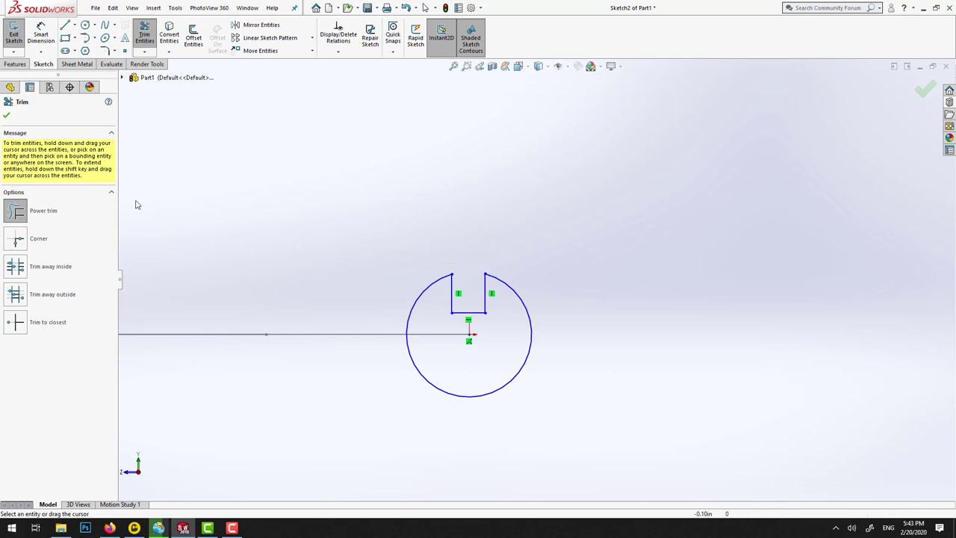
pyautogui.click(7, 115)
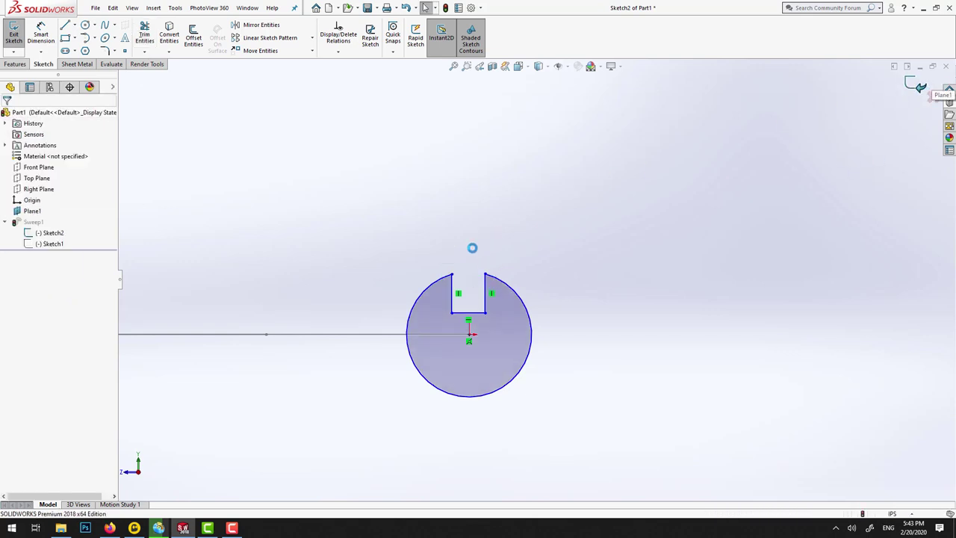
# Step: Exit Sketch2 to rebuild Sweep1 with the notched profile, then orbit and zoom to inspect the wire
pyautogui.hotkey('ctrl', 'b')
pyautogui.moveTo(454, 265); pyautogui.dragTo(443, 321, button='middle')
pyautogui.scroll(10, 442, 321)
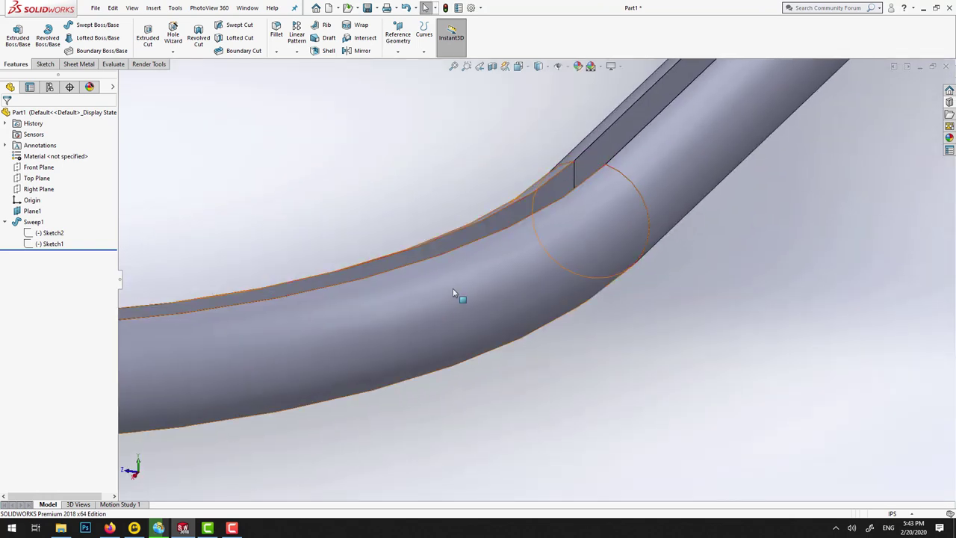
pyautogui.scroll(-6, 520, 222)
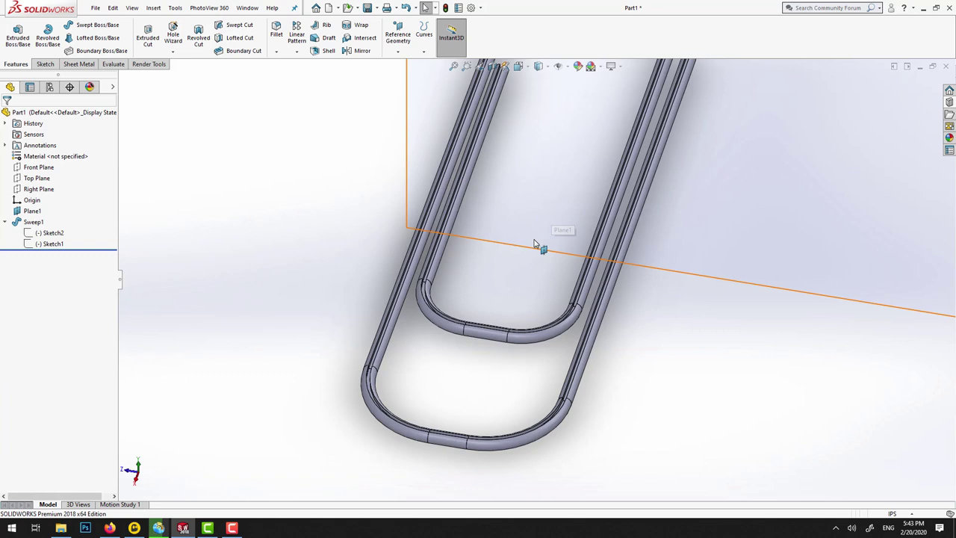
pyautogui.scroll(-2, 489, 276)
pyautogui.moveTo(524, 300); pyautogui.dragTo(535, 300, button='middle')
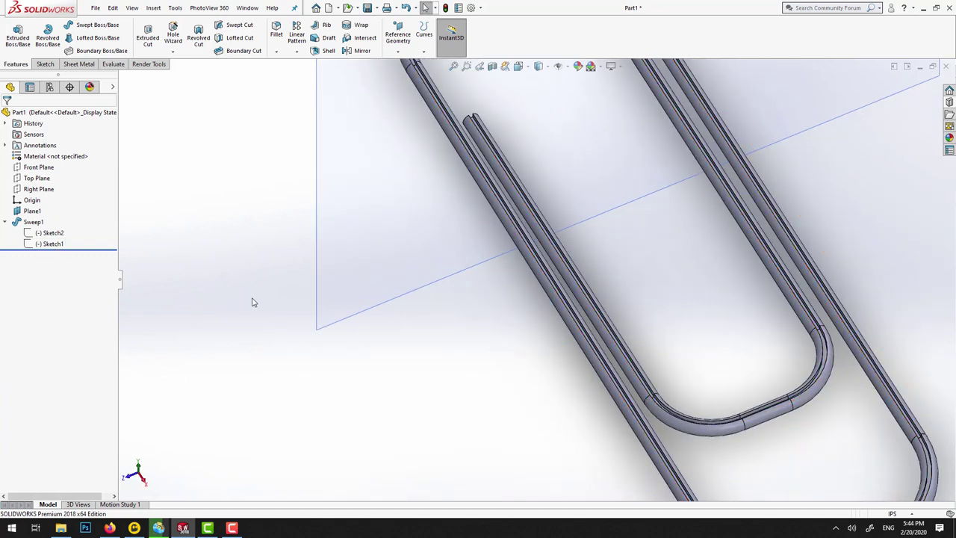
pyautogui.click(56, 233)
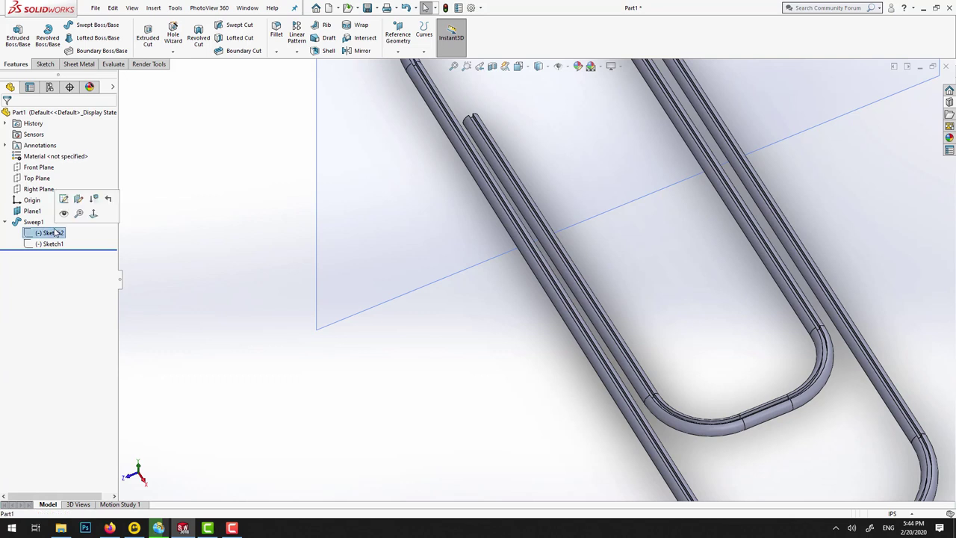
# Step: Delete the Sweep1 feature from the FeatureManager tree
pyautogui.click(36, 223)
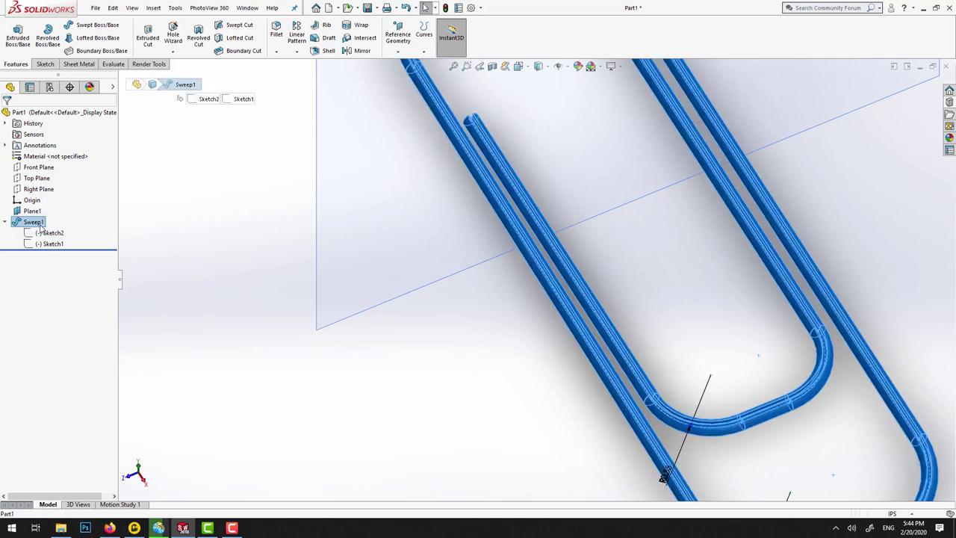
pyautogui.rightClick(37, 224)
pyautogui.click(72, 280)
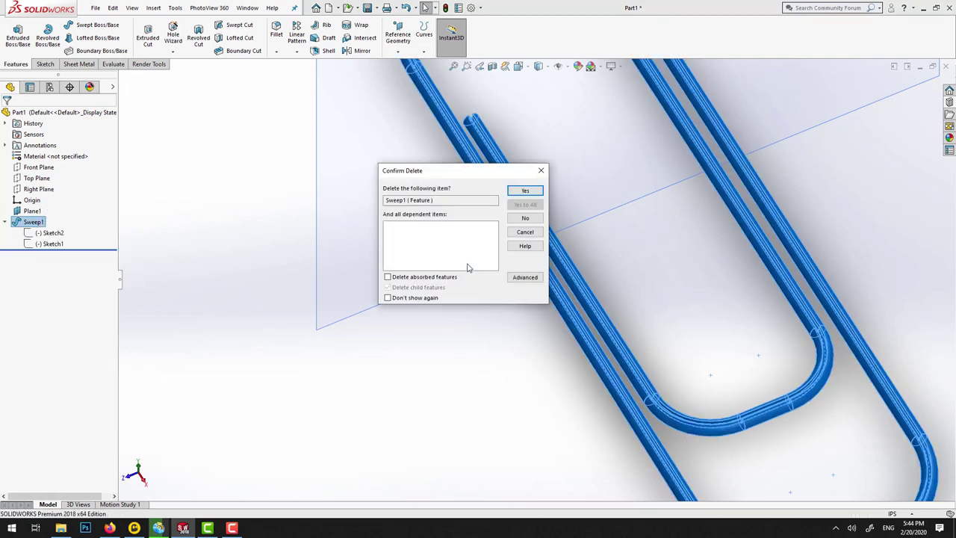
pyautogui.click(532, 192)
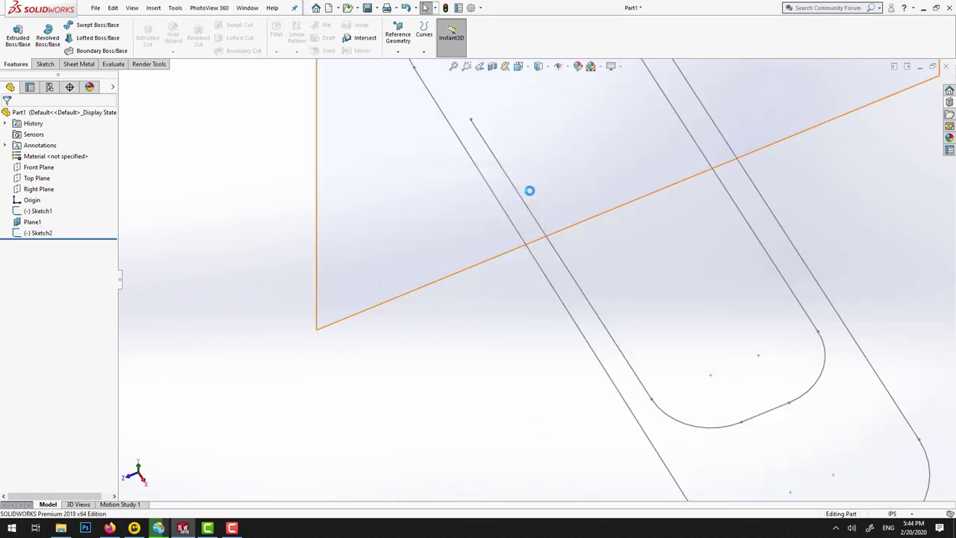
pyautogui.press('f')
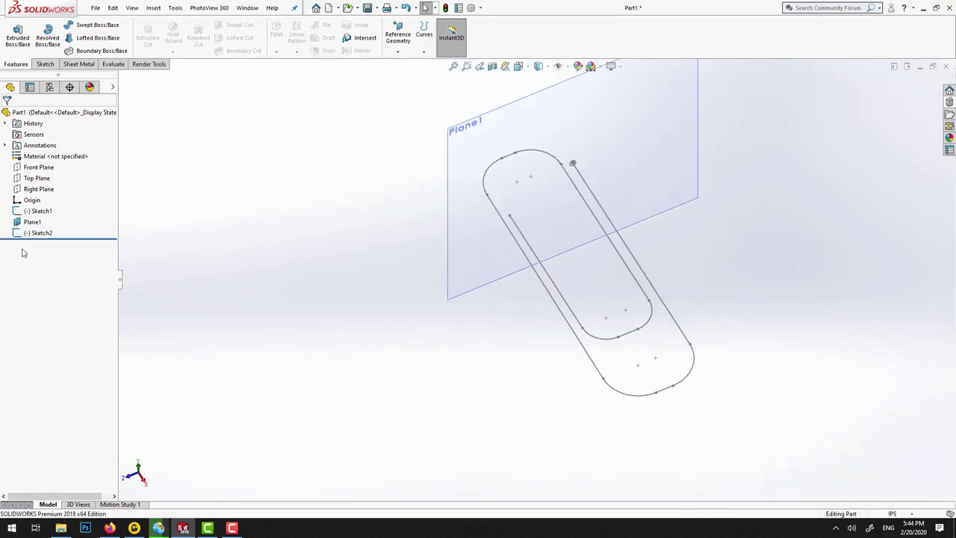
# Step: Delete the profile sketch Sketch2 and the reference plane Plane1, leaving only Sketch1
pyautogui.click(26, 233)
pyautogui.rightClick(26, 233)
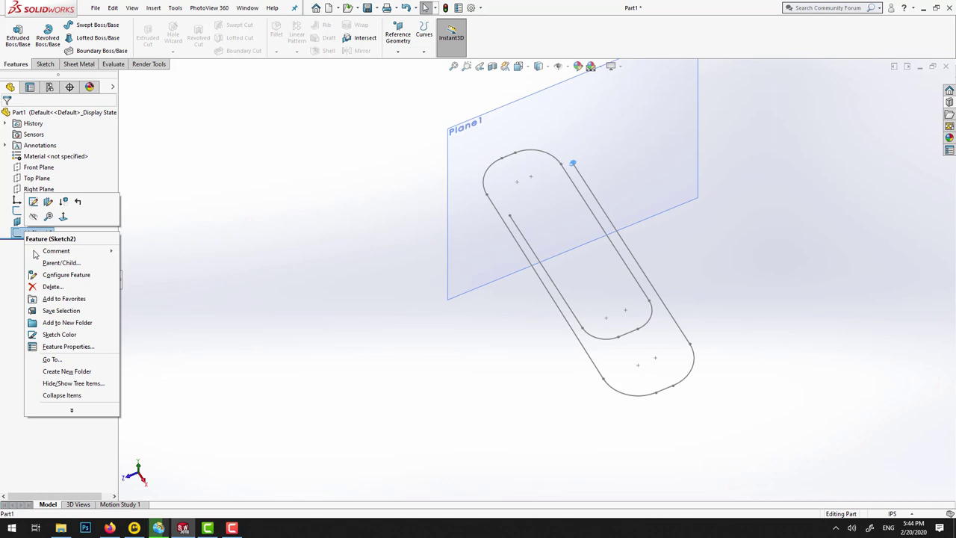
pyautogui.click(52, 288)
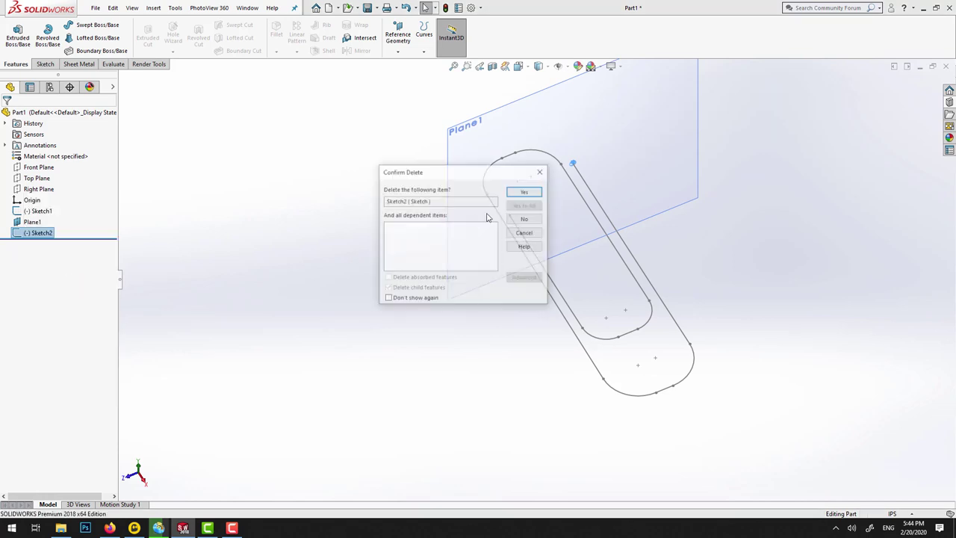
pyautogui.click(524, 192)
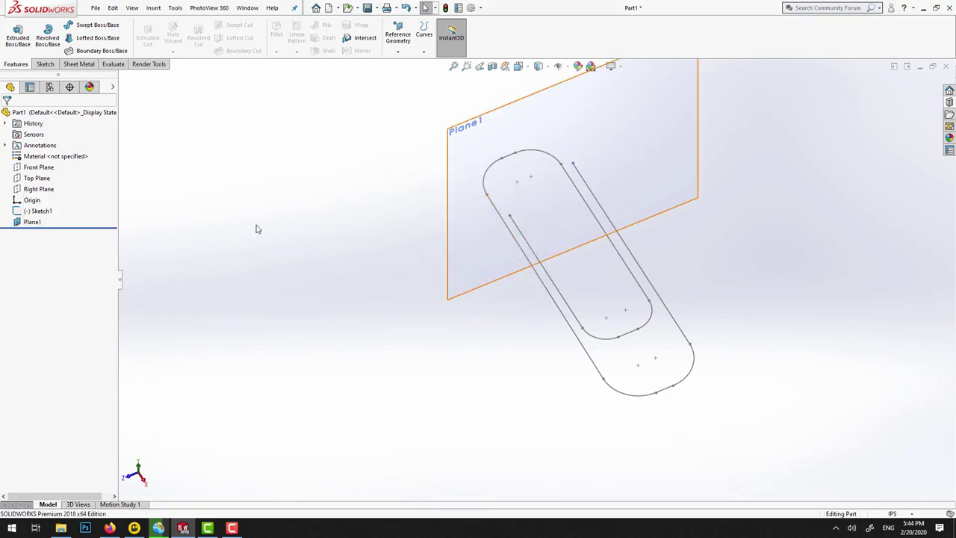
pyautogui.click(32, 222)
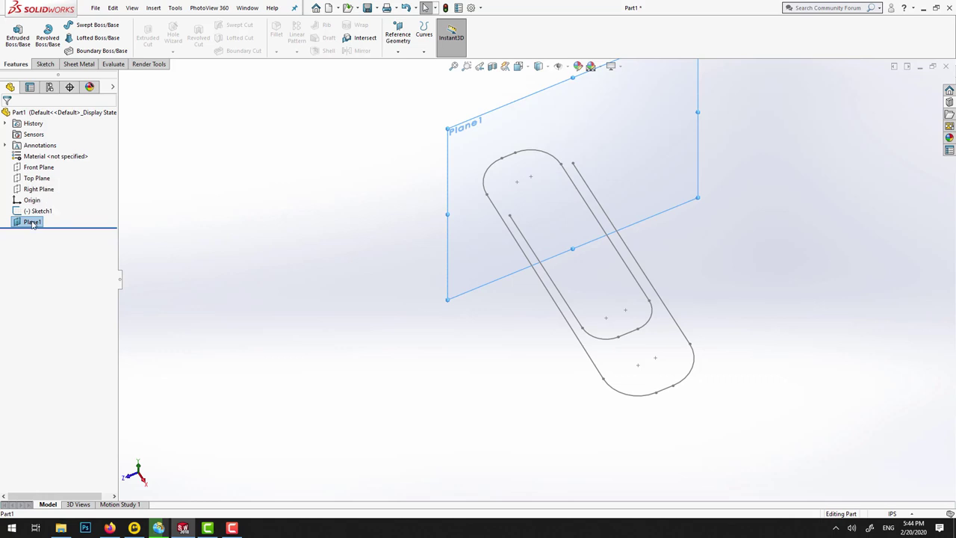
pyautogui.rightClick(32, 222)
pyautogui.click(56, 298)
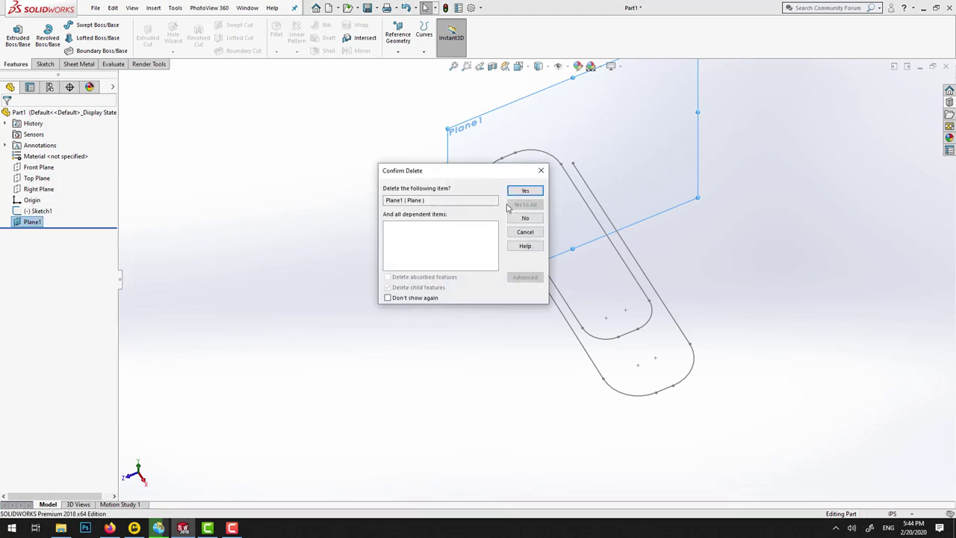
pyautogui.click(512, 193)
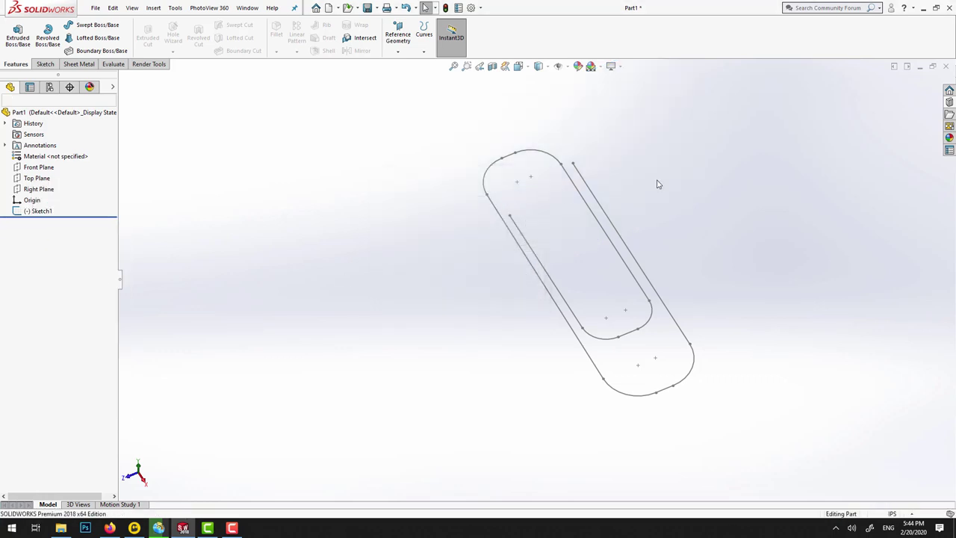
# Step: Sweep a circular wire profile along the Sketch1 path to create the solid Sweep2
pyautogui.click(82, 25)
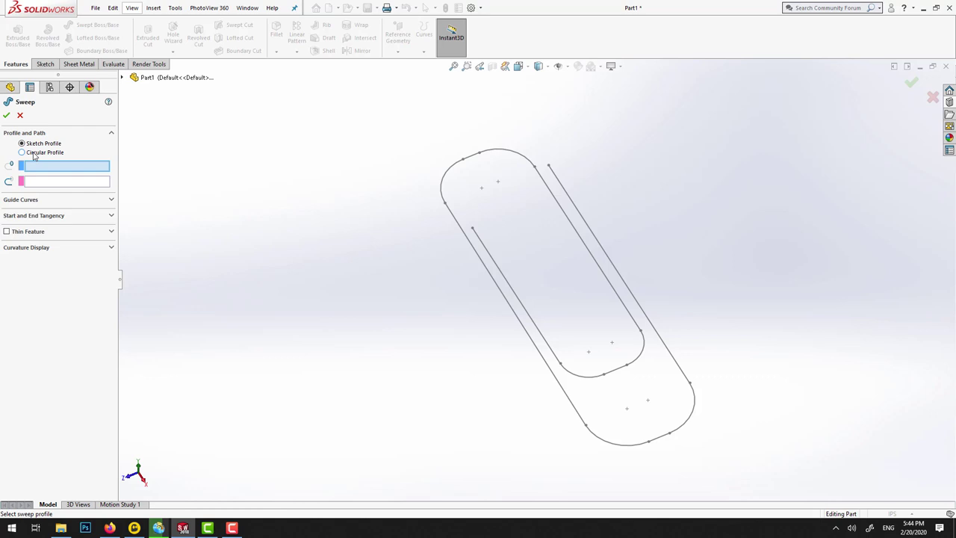
pyautogui.click(33, 153)
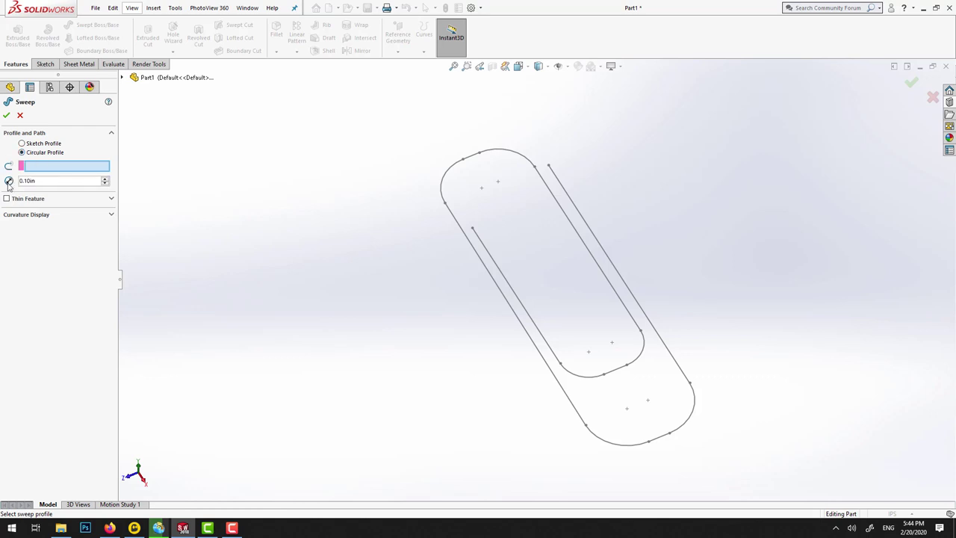
pyautogui.write('0.3')
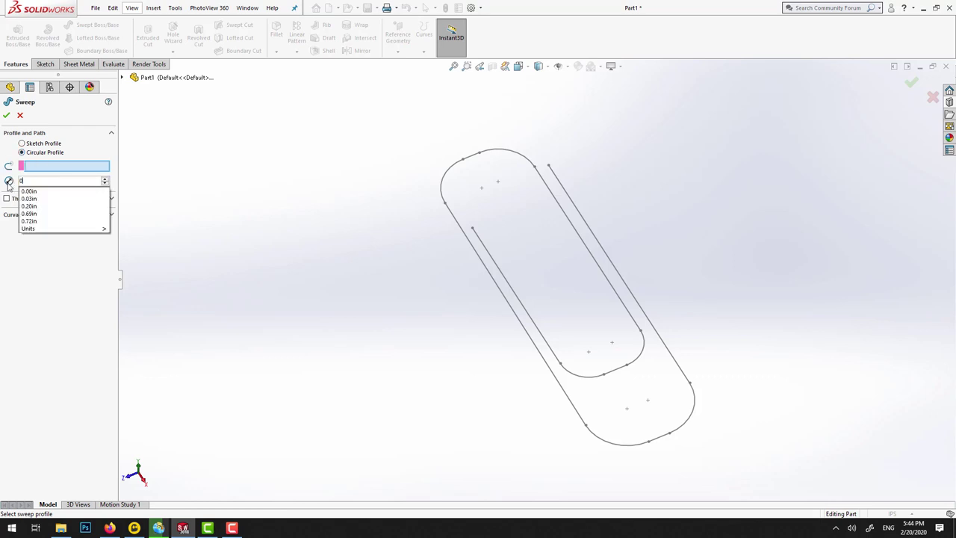
pyautogui.press('Return')
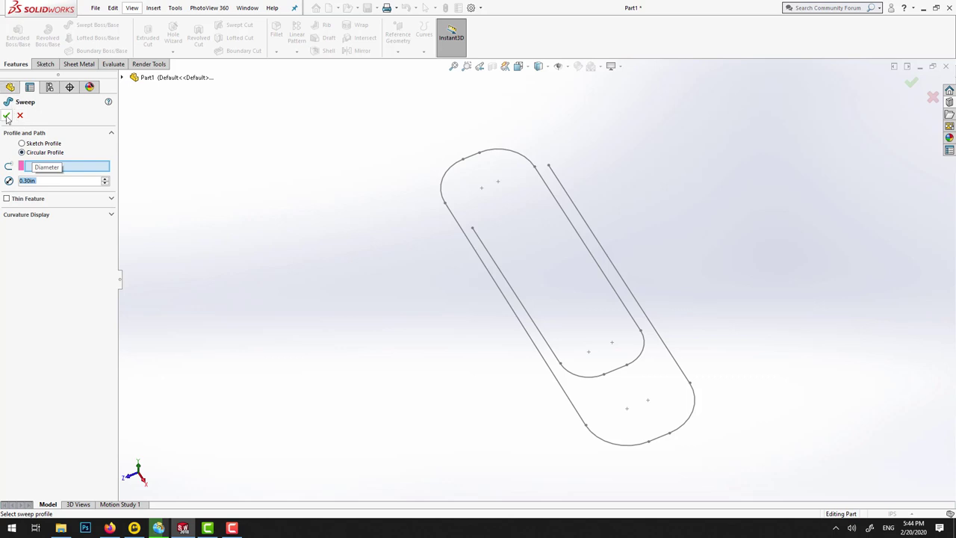
pyautogui.click(482, 263)
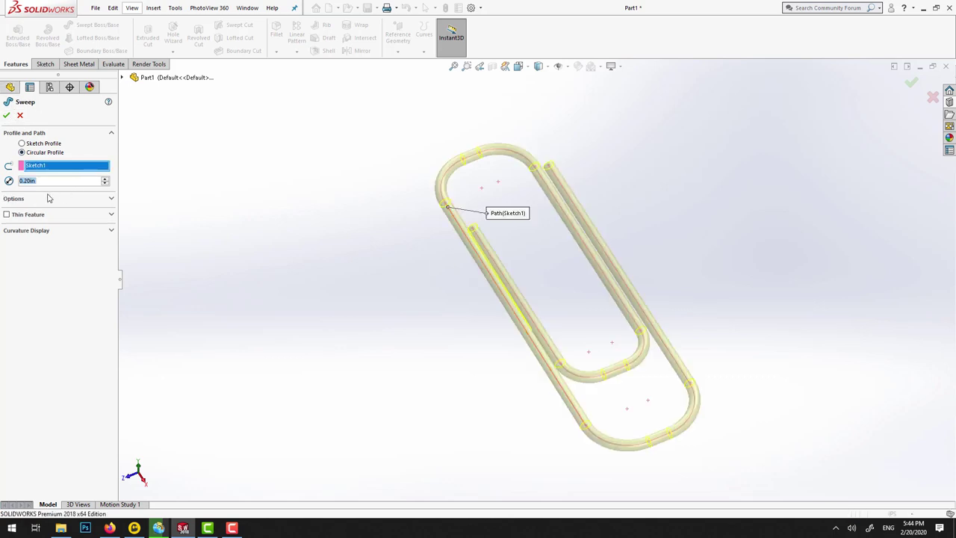
pyautogui.click(6, 114)
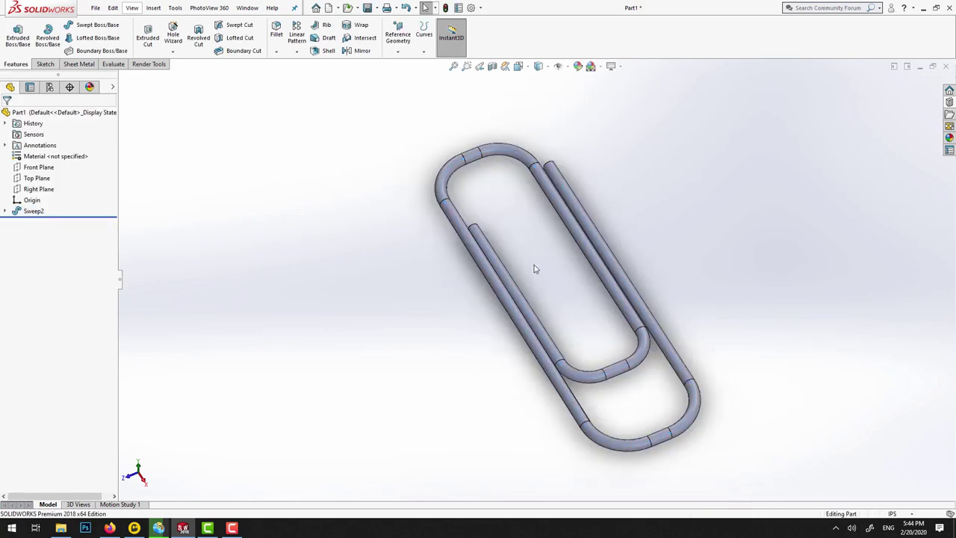
# Step: Fillet the upper and lower wire end faces with a 0.02in radius
pyautogui.moveTo(533, 269); pyautogui.dragTo(589, 270, button='middle')
pyautogui.scroll(-8, 657, 187)
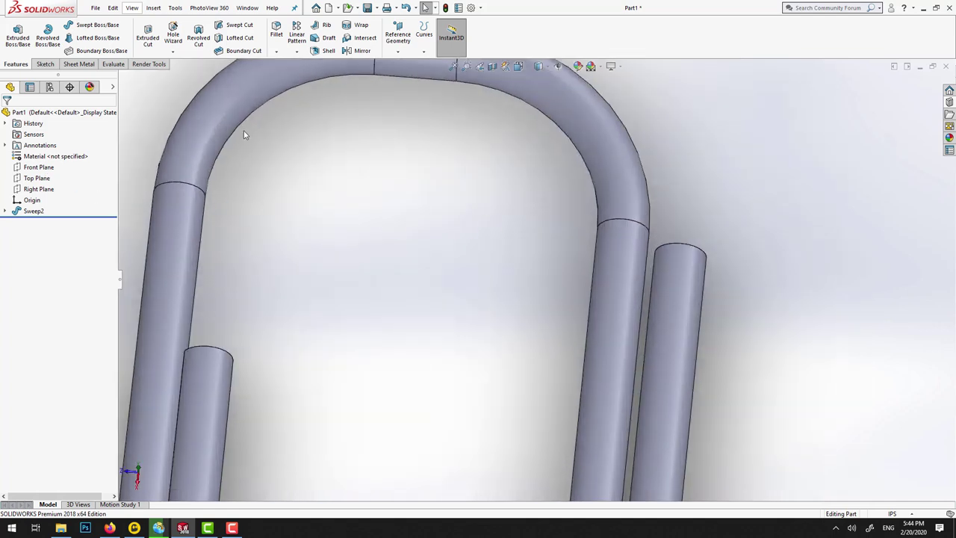
pyautogui.click(243, 135)
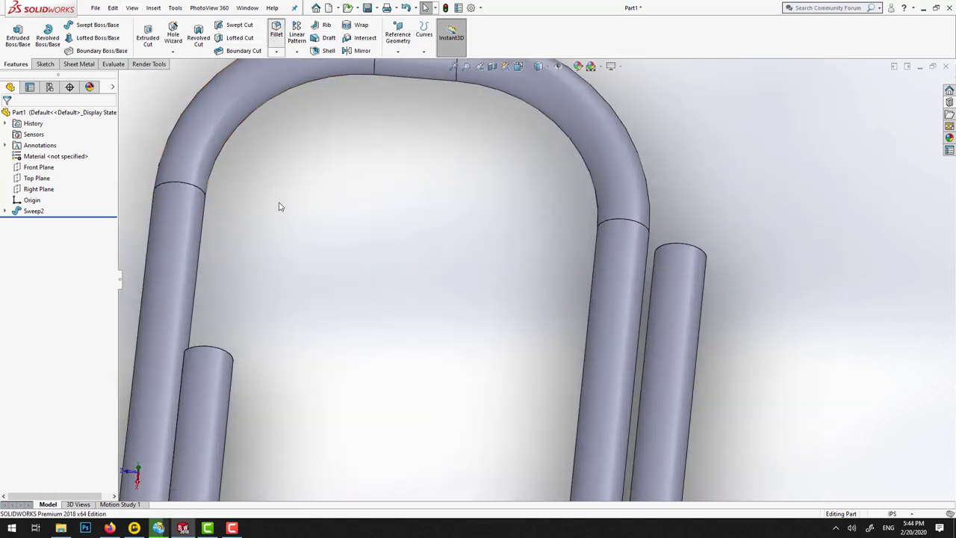
pyautogui.moveTo(551, 256); pyautogui.dragTo(473, 330, button='middle')
pyautogui.scroll(2, 502, 162)
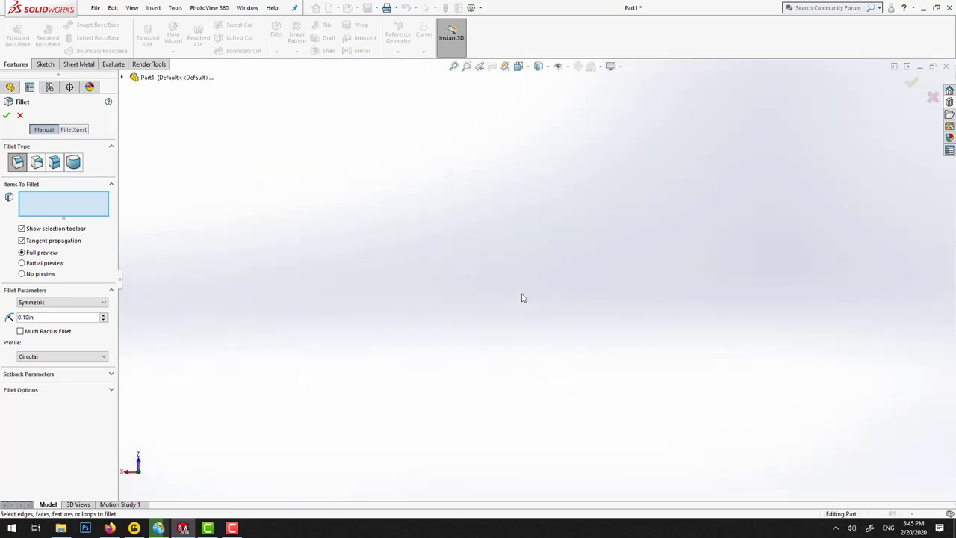
pyautogui.moveTo(538, 309); pyautogui.dragTo(689, 365, button='middle')
pyautogui.scroll(-5, 623, 214)
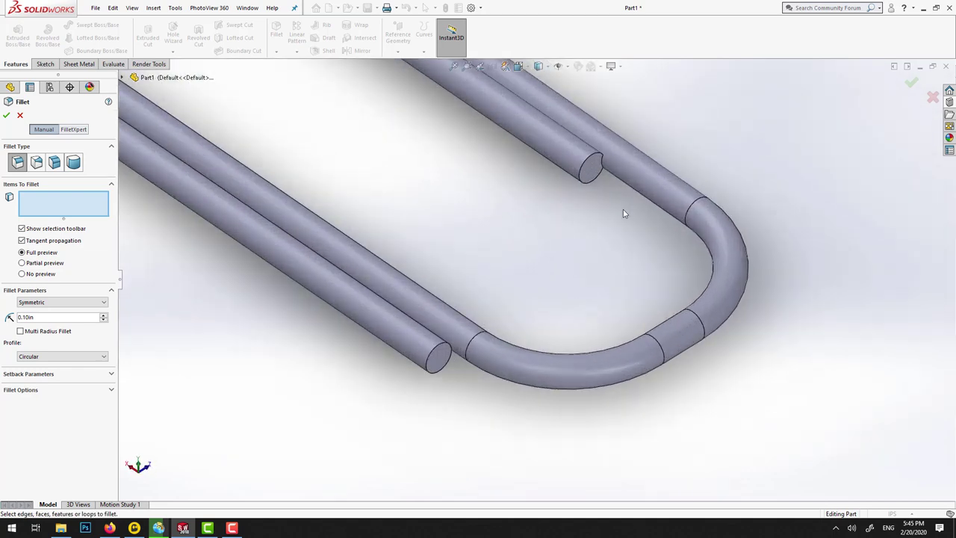
pyautogui.click(595, 172)
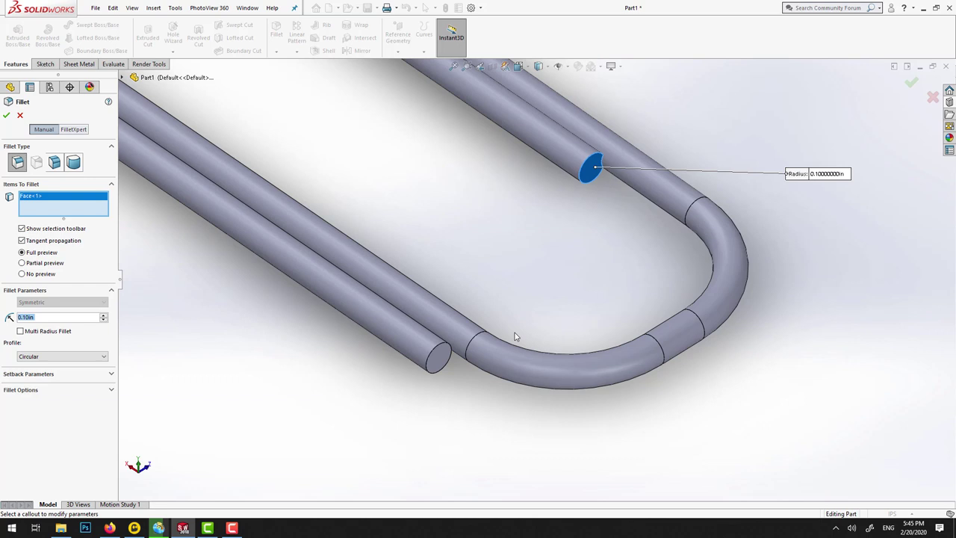
pyautogui.click(439, 363)
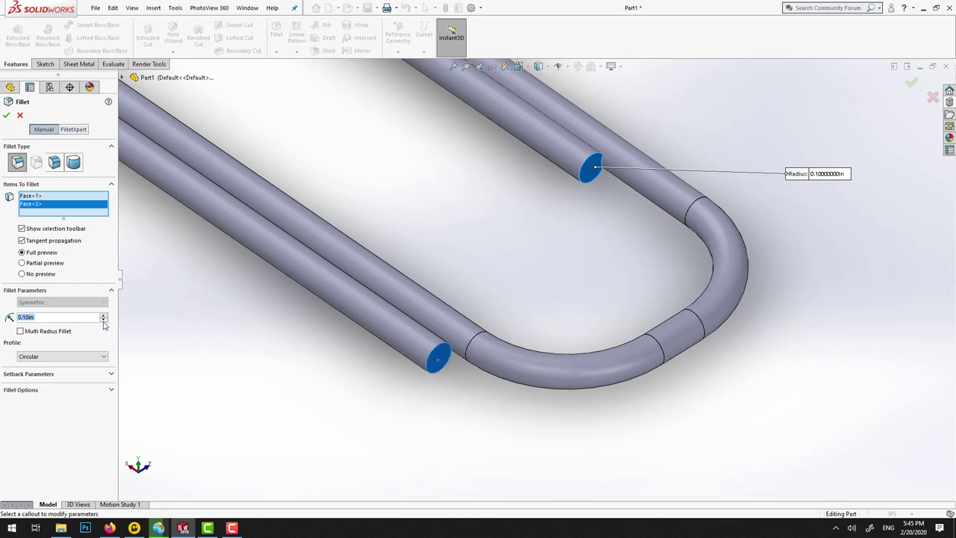
pyautogui.write('0.02')
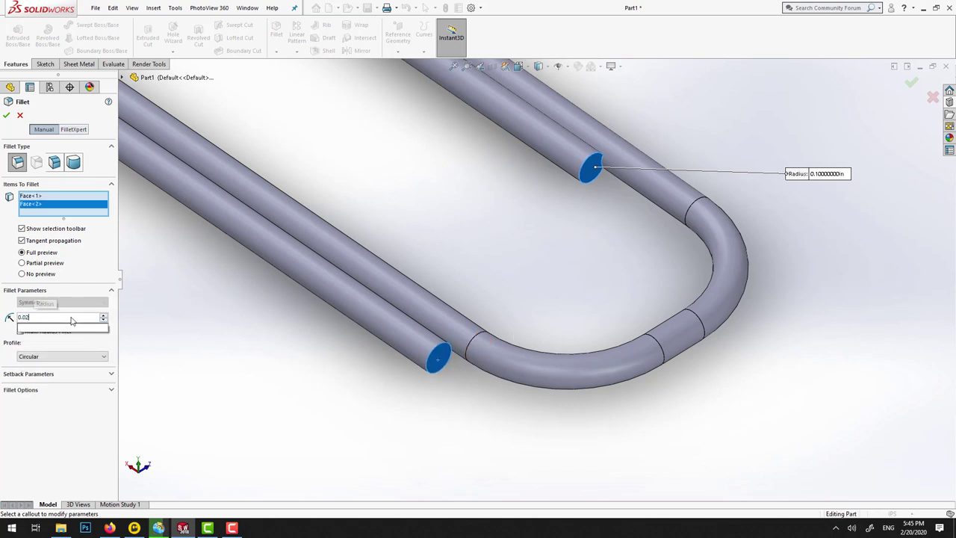
pyautogui.press('Return')
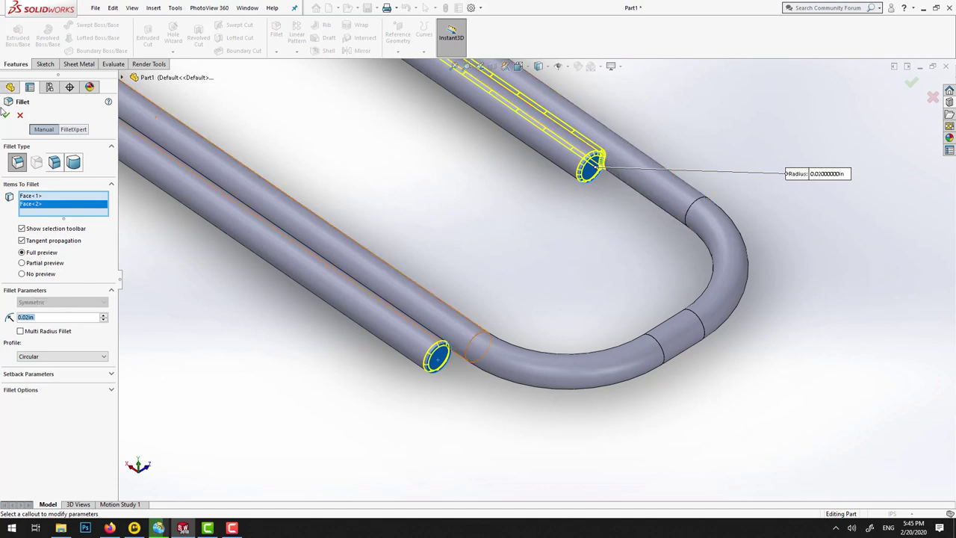
pyautogui.click(7, 117)
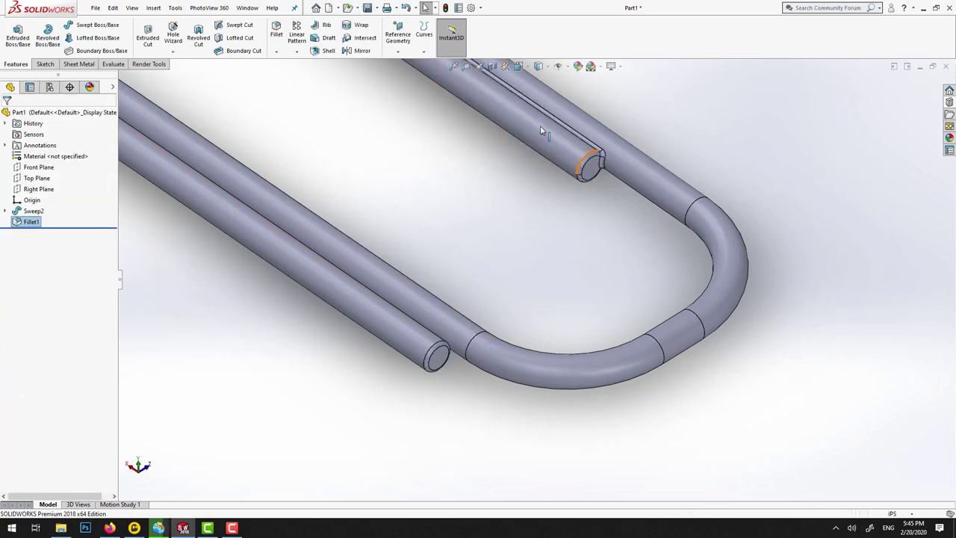
# Step: Orbit the paper clip and switch the view display to Perspective
pyautogui.scroll(-5, 548, 224)
pyautogui.scroll(8, 549, 224)
pyautogui.scroll(-2, 527, 224)
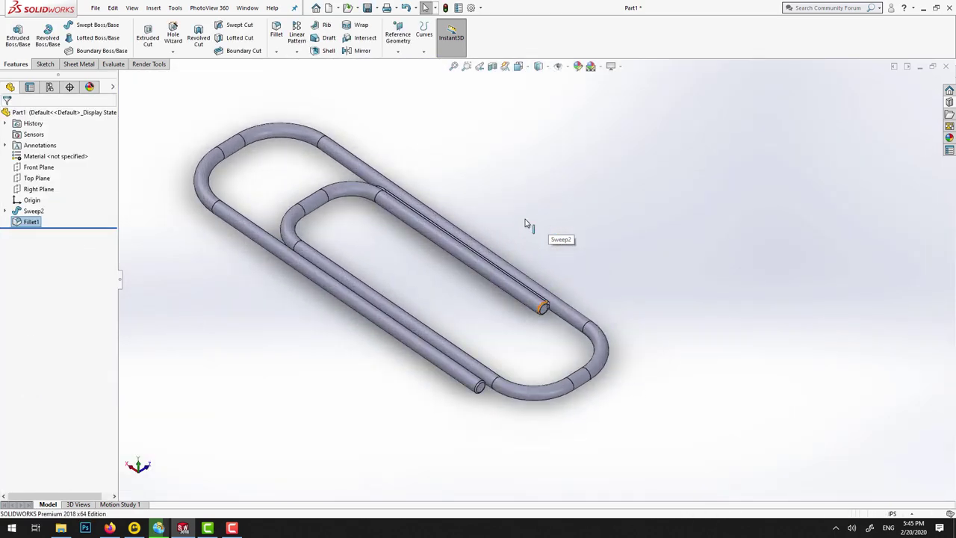
pyautogui.moveTo(445, 303); pyautogui.dragTo(593, 269, button='middle')
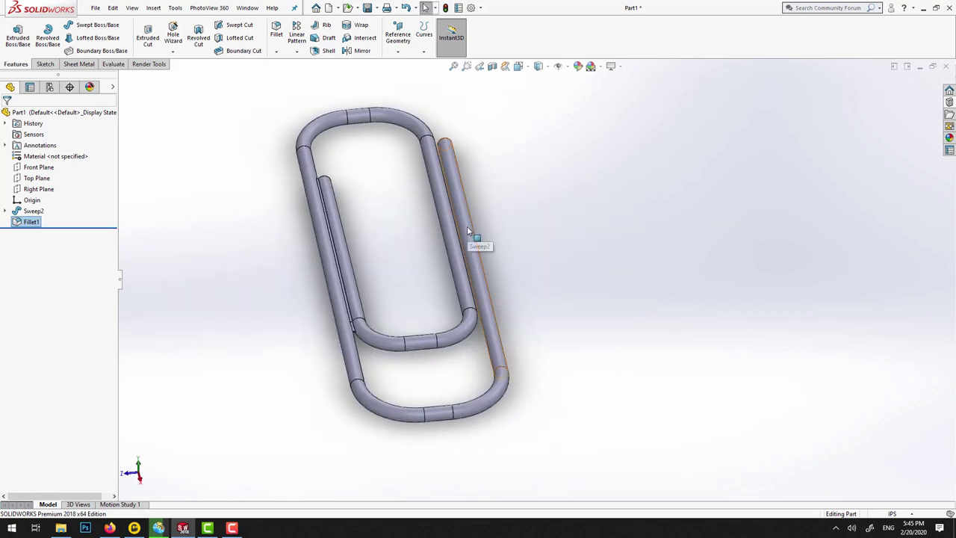
pyautogui.click(132, 8)
pyautogui.click(132, 8)
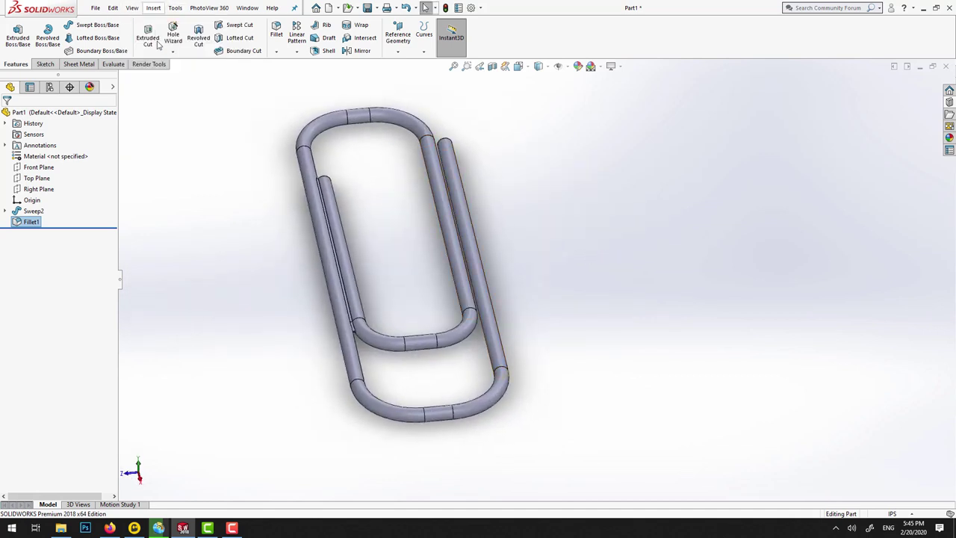
pyautogui.click(132, 8)
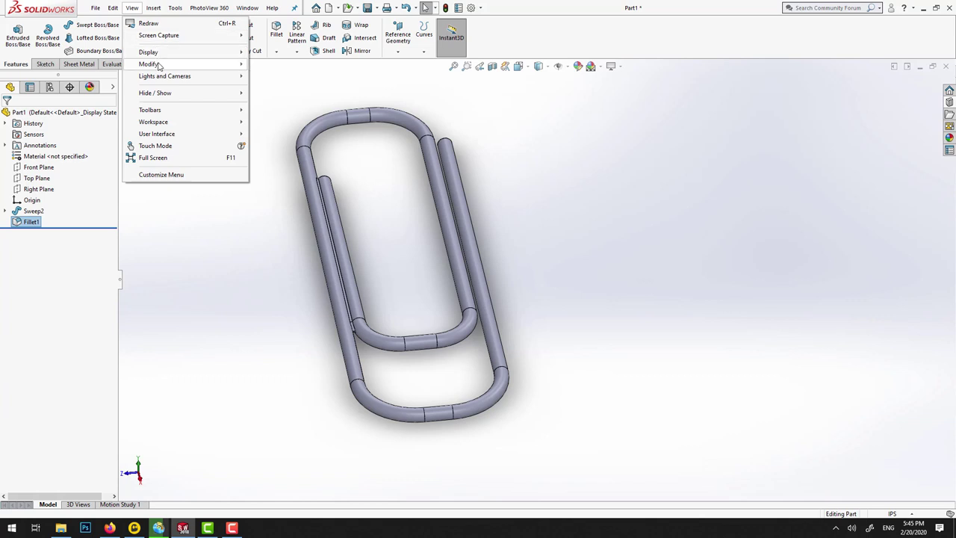
pyautogui.moveTo(157, 66)
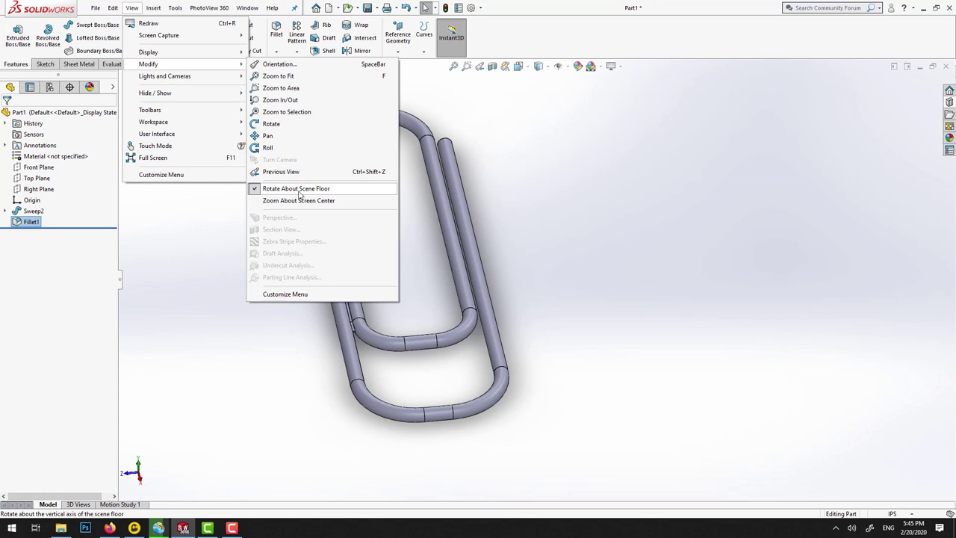
pyautogui.click(626, 67)
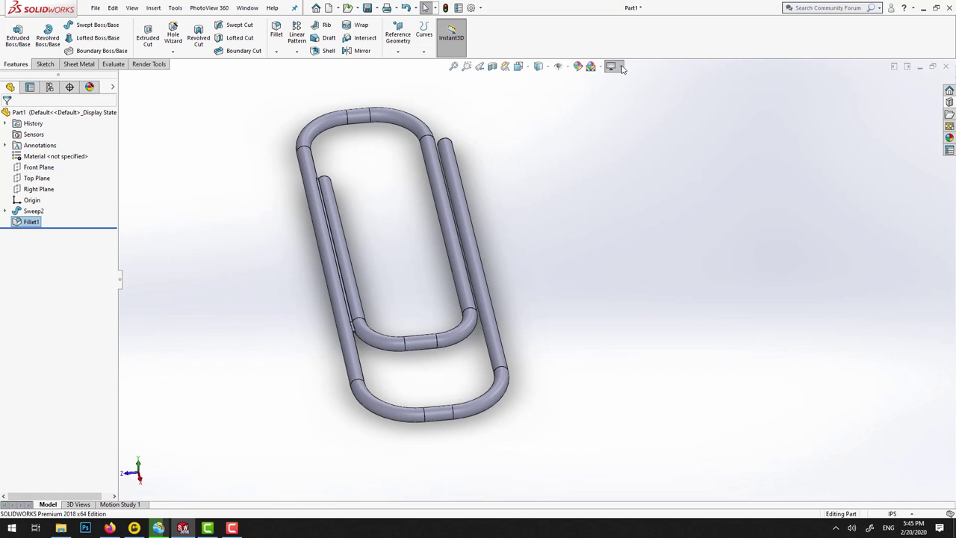
pyautogui.click(623, 67)
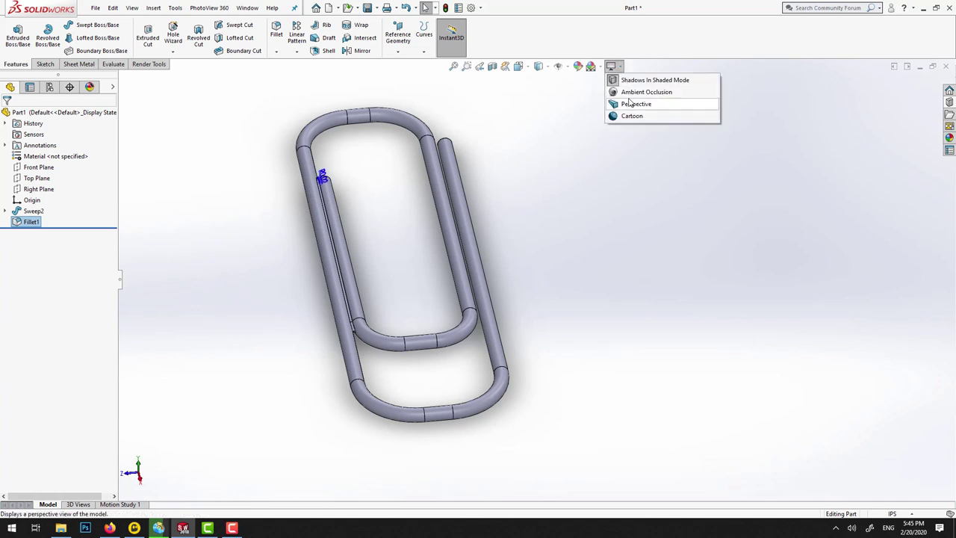
pyautogui.click(630, 103)
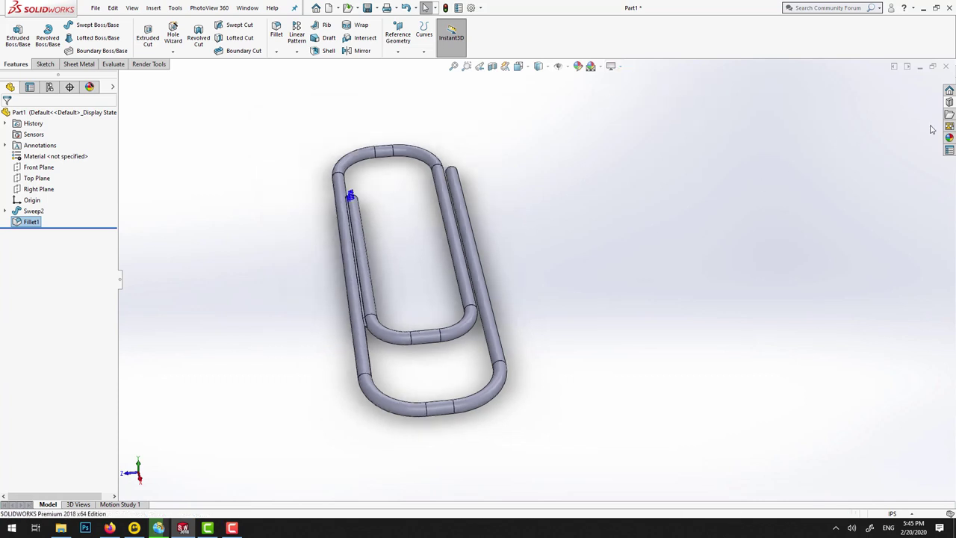
# Step: Apply the 3 Point Beige basic scene to the paper clip
pyautogui.click(949, 137)
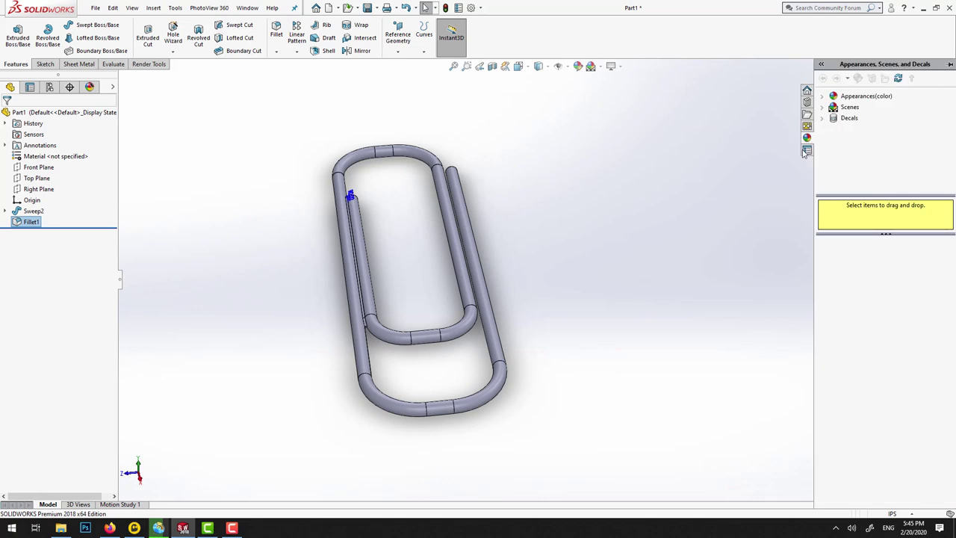
pyautogui.click(823, 108)
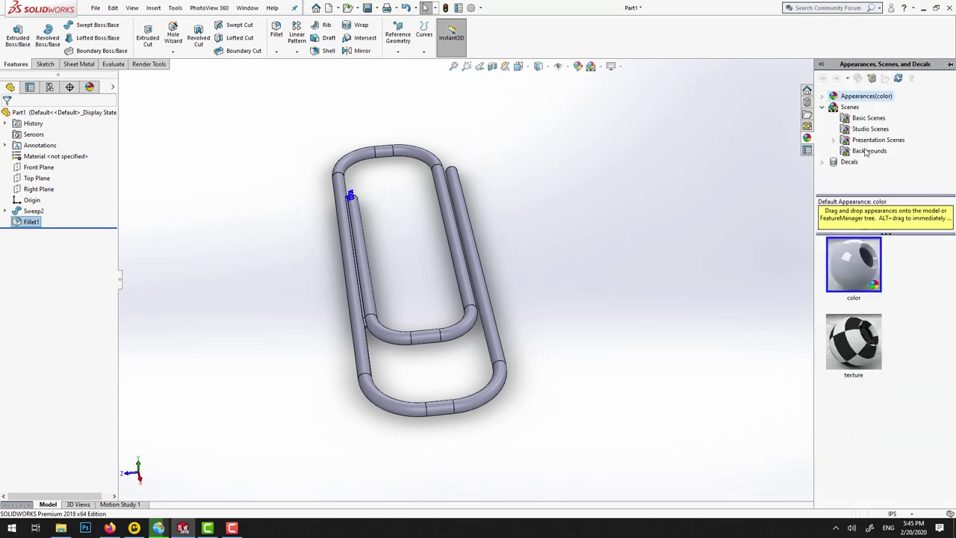
pyautogui.click(865, 119)
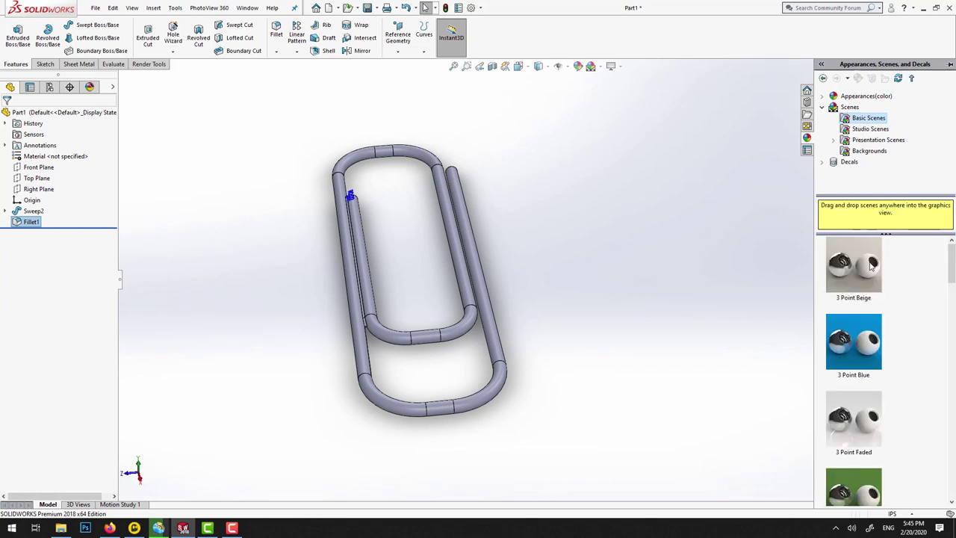
pyautogui.doubleClick(869, 266)
pyautogui.moveTo(869, 265)
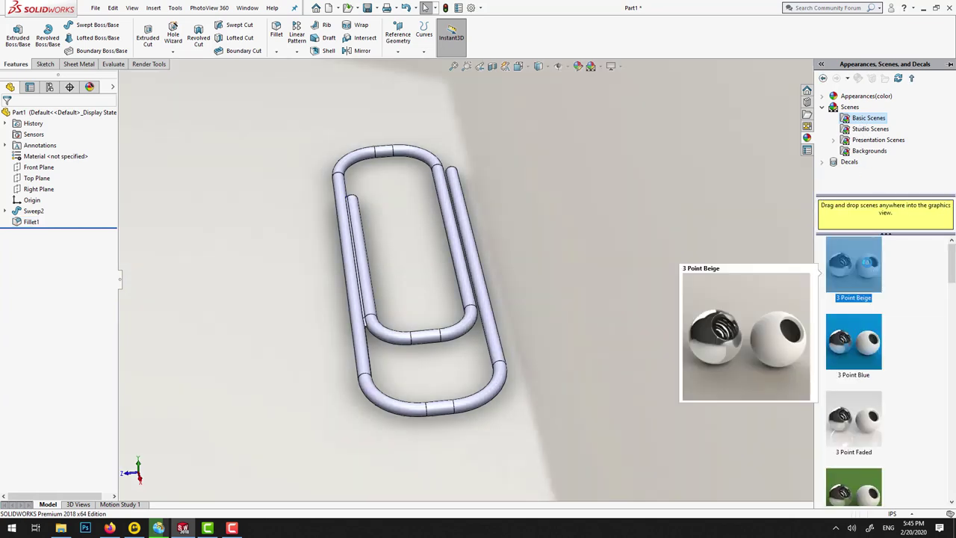
# Step: Give the paper clip the Metal > Chrome chromium plate appearance
pyautogui.moveTo(508, 207); pyautogui.dragTo(277, 213, button='middle')
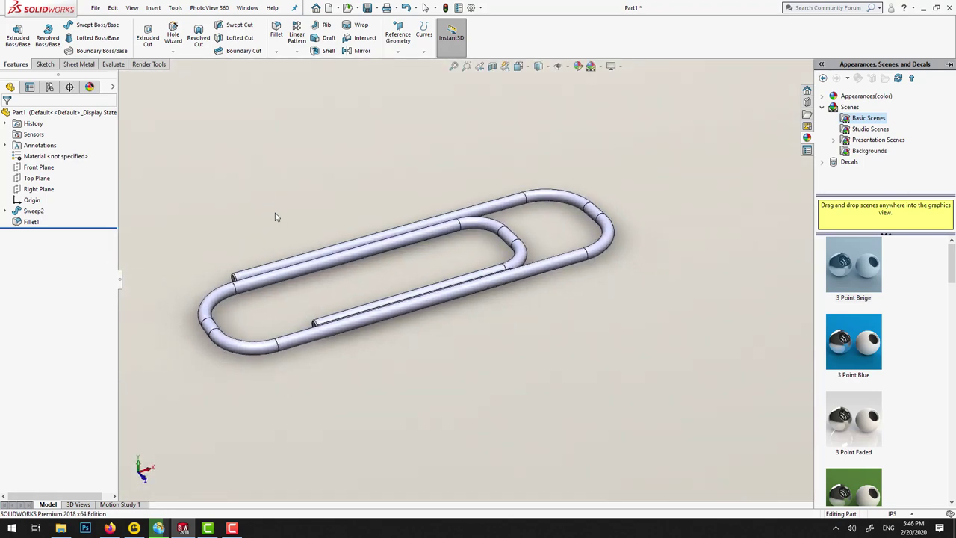
pyautogui.scroll(-1, 548, 252)
pyautogui.scroll(-1, 661, 305)
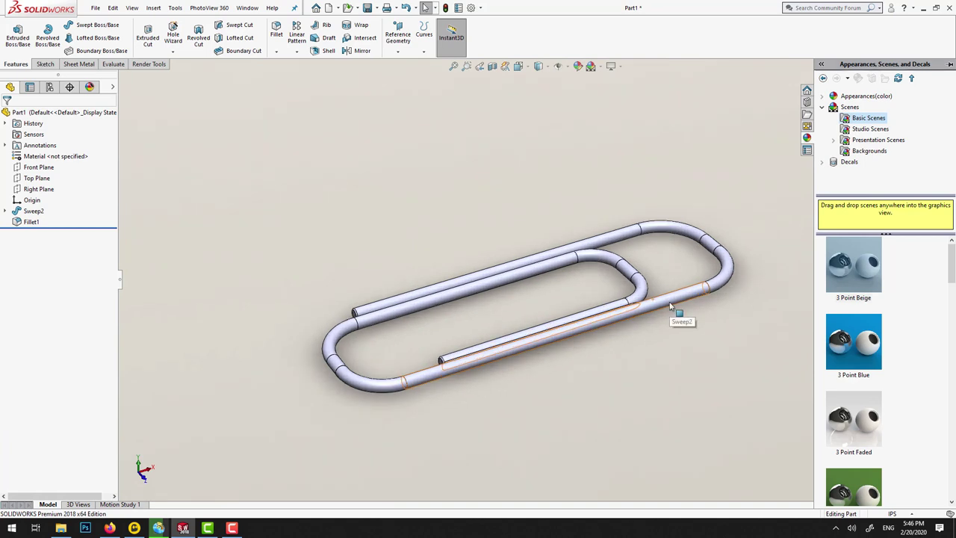
pyautogui.scroll(-1, 665, 309)
pyautogui.click(822, 96)
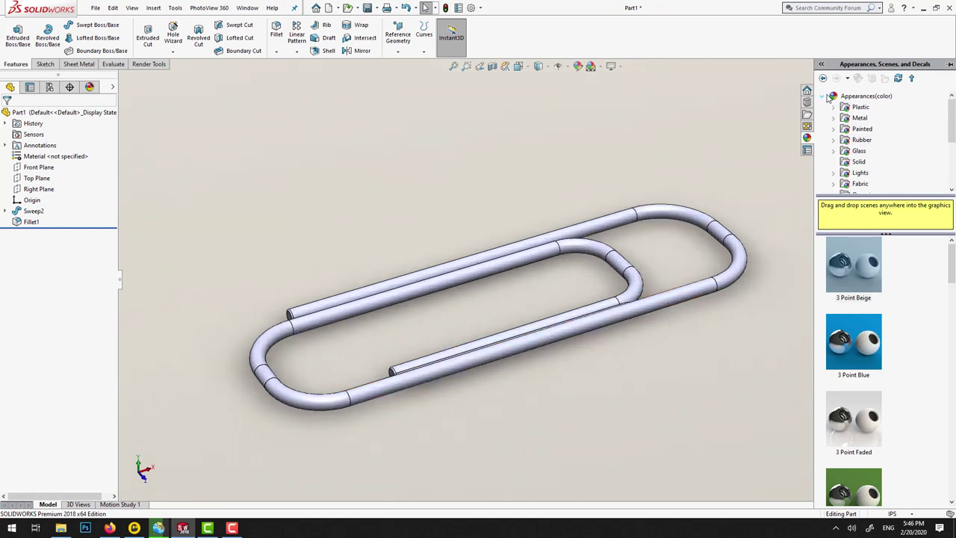
pyautogui.doubleClick(846, 118)
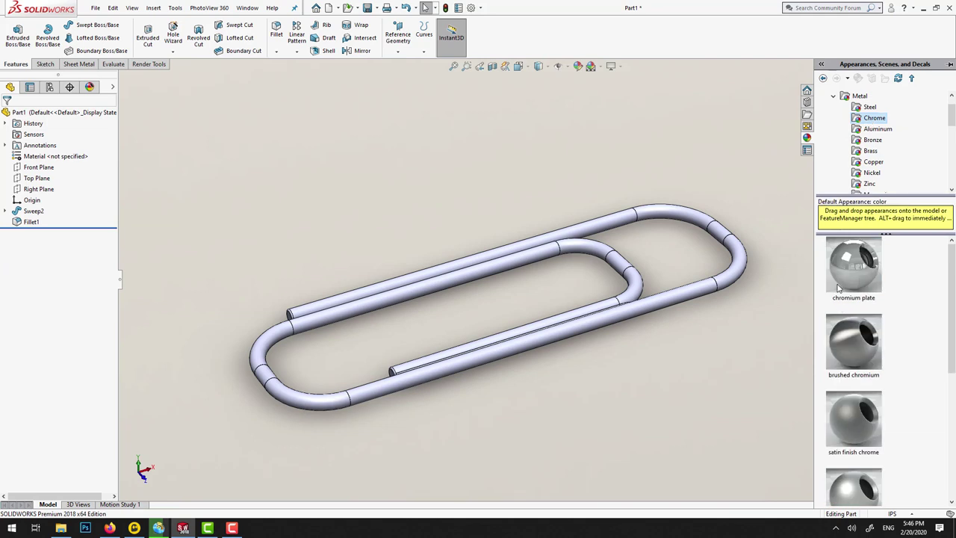
pyautogui.moveTo(846, 272); pyautogui.dragTo(709, 233)
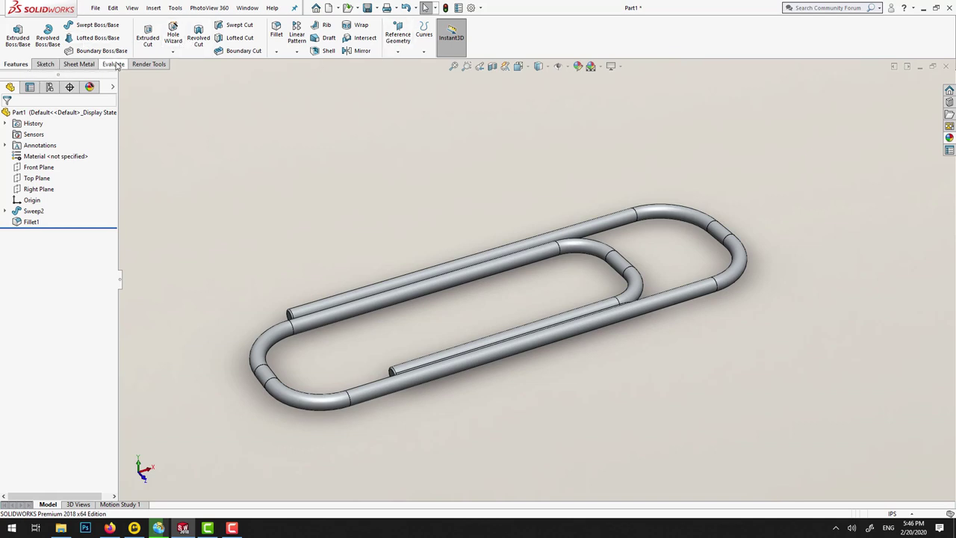
# Step: Show the Render Tools and confirm the PhotoView 360 add-in is enabled
pyautogui.click(146, 66)
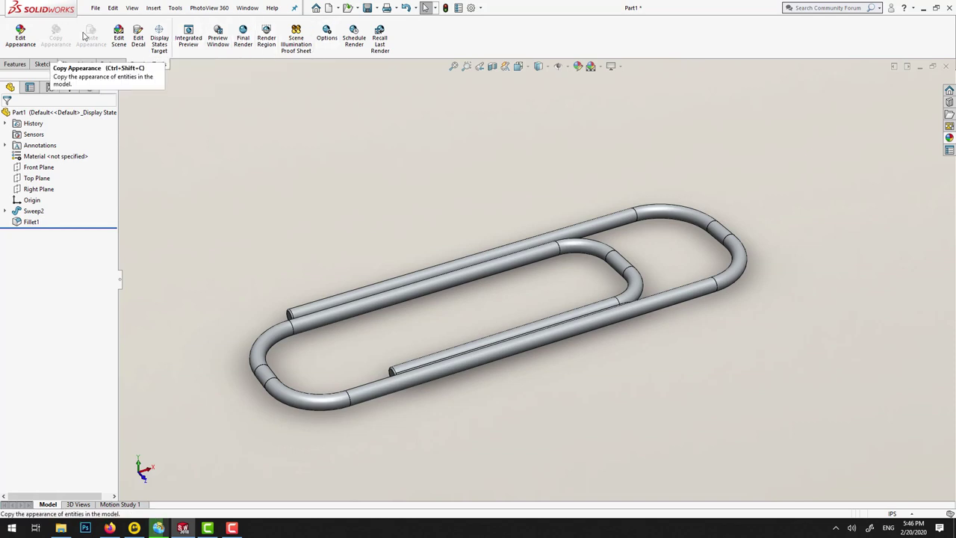
pyautogui.click(175, 7)
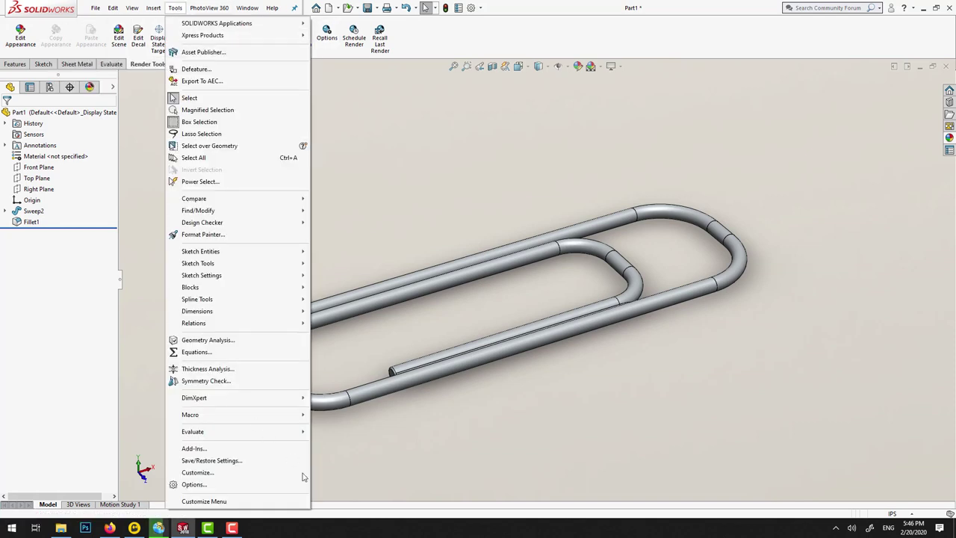
pyautogui.click(194, 448)
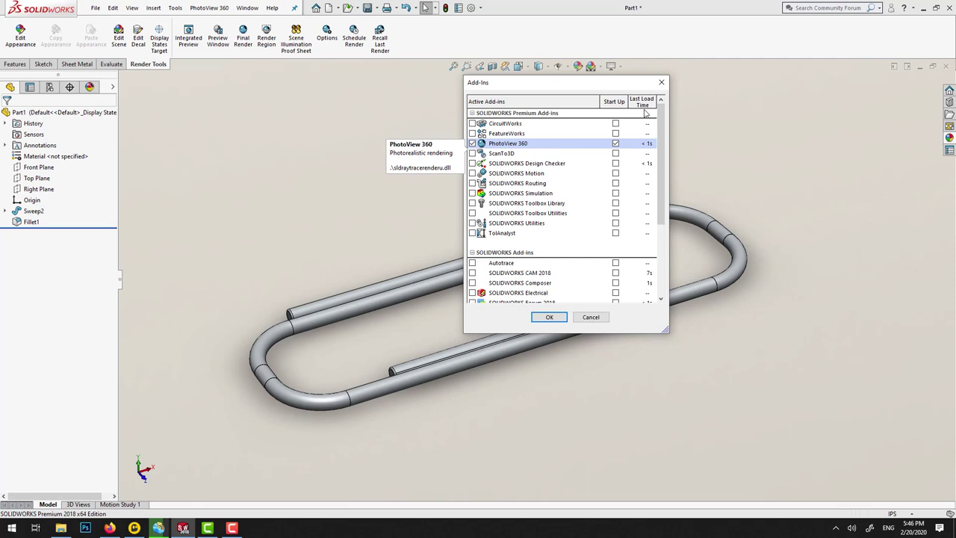
pyautogui.click(661, 82)
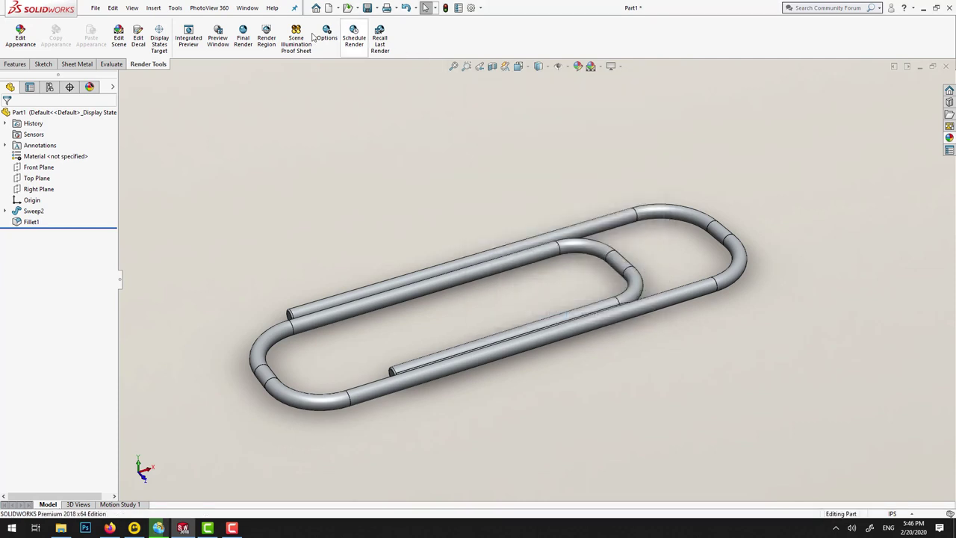
# Step: Preview the render in a relocated preview window, then run the Final Render
pyautogui.click(219, 39)
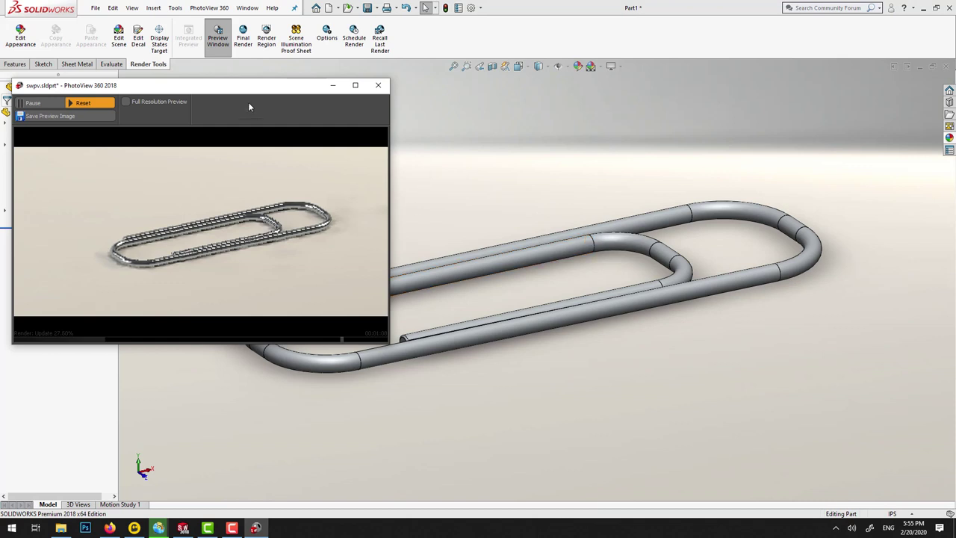
pyautogui.moveTo(243, 93); pyautogui.dragTo(316, 112)
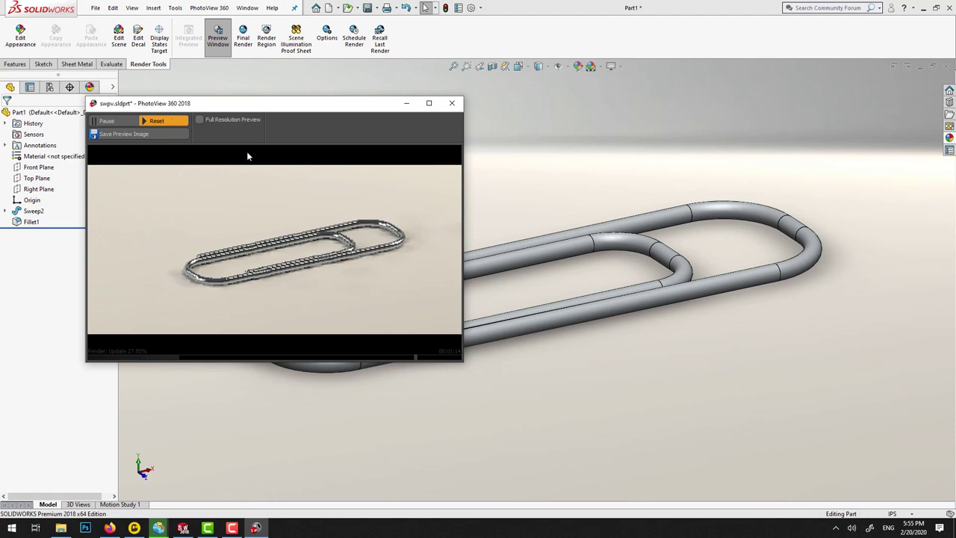
pyautogui.click(244, 42)
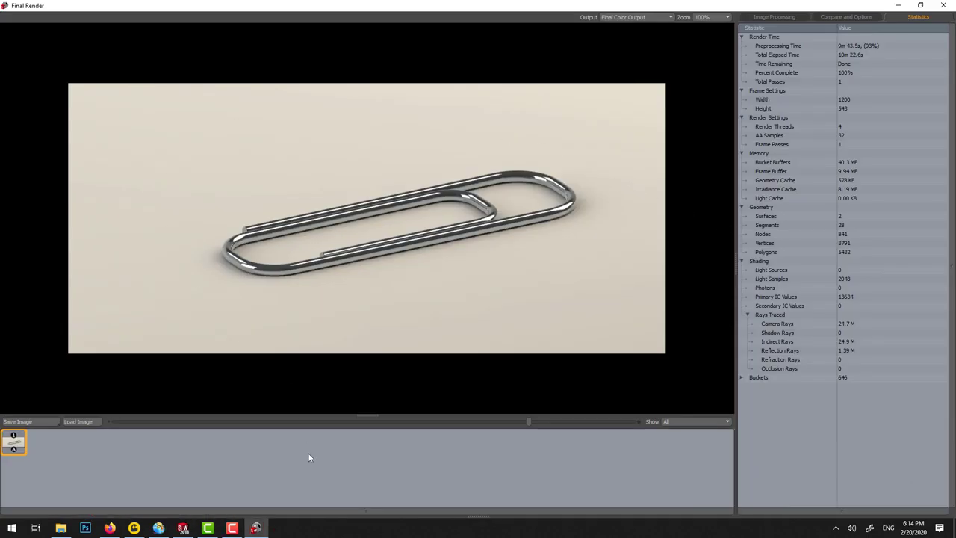
# Step: Turn off Bloom under Image Processing and save the final rendered image
pyautogui.click(785, 16)
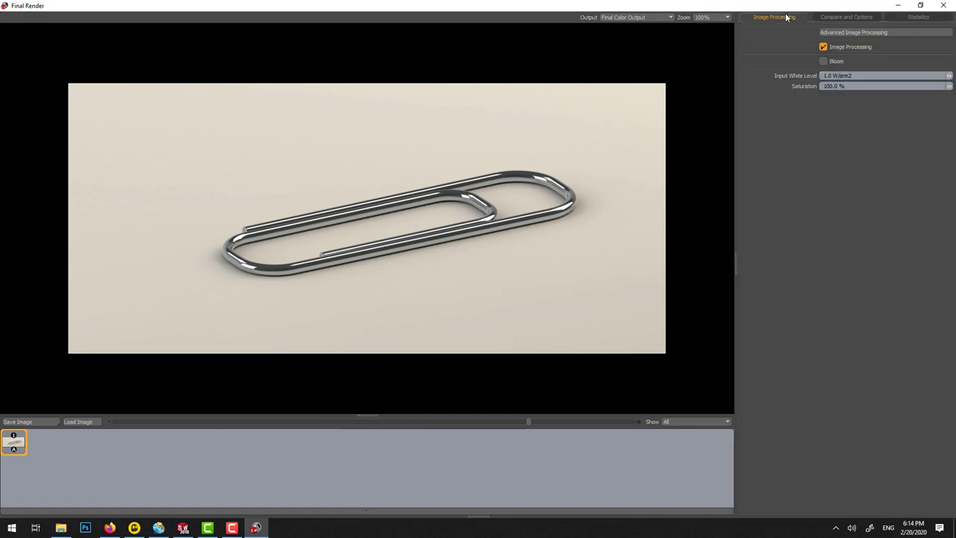
pyautogui.click(840, 64)
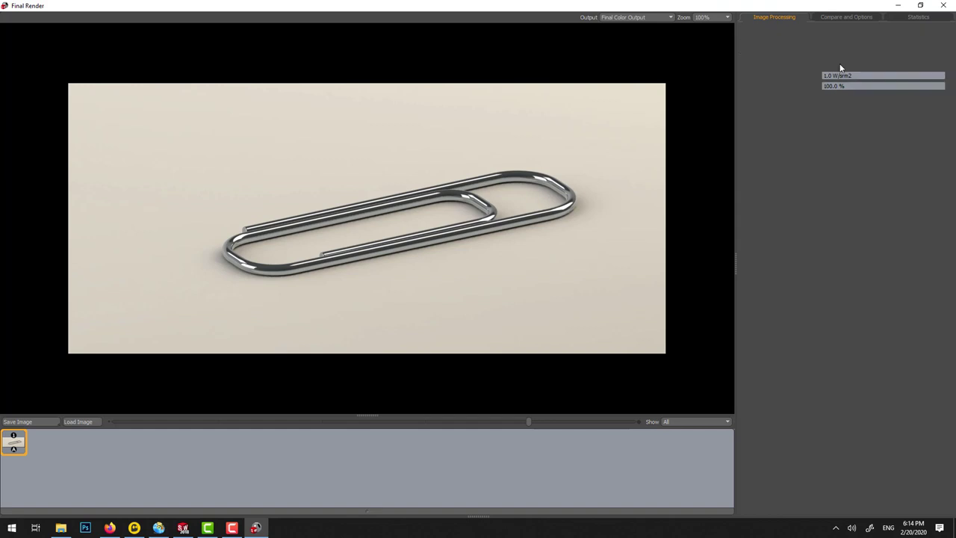
pyautogui.click(837, 18)
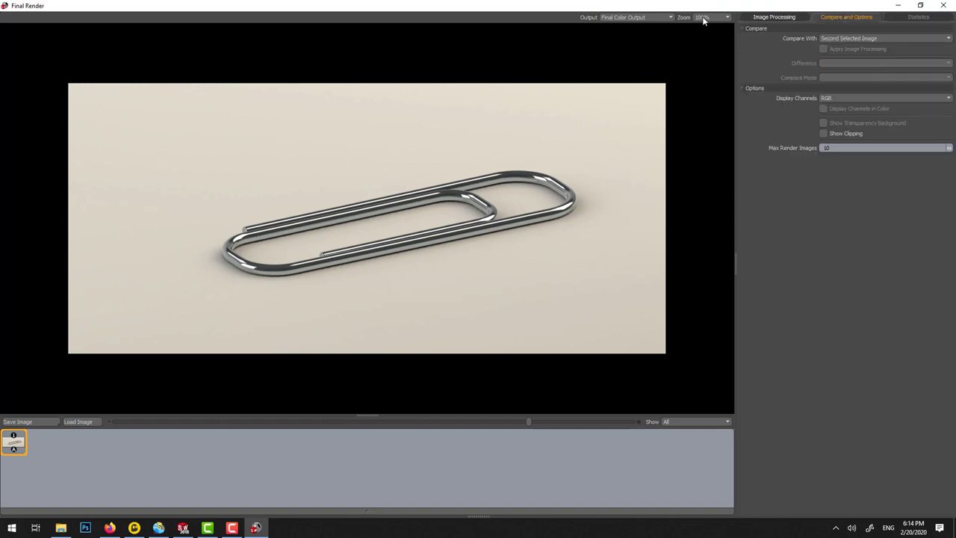
pyautogui.click(45, 422)
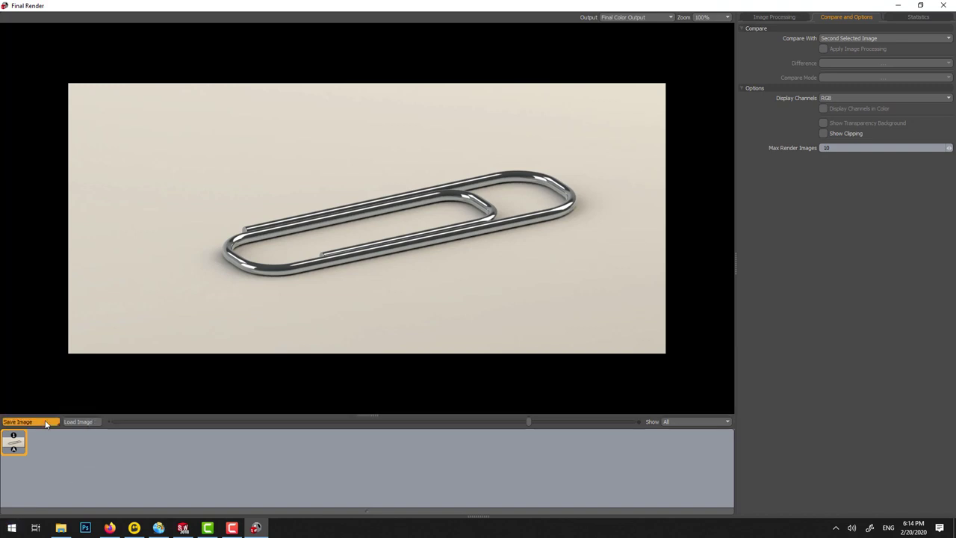